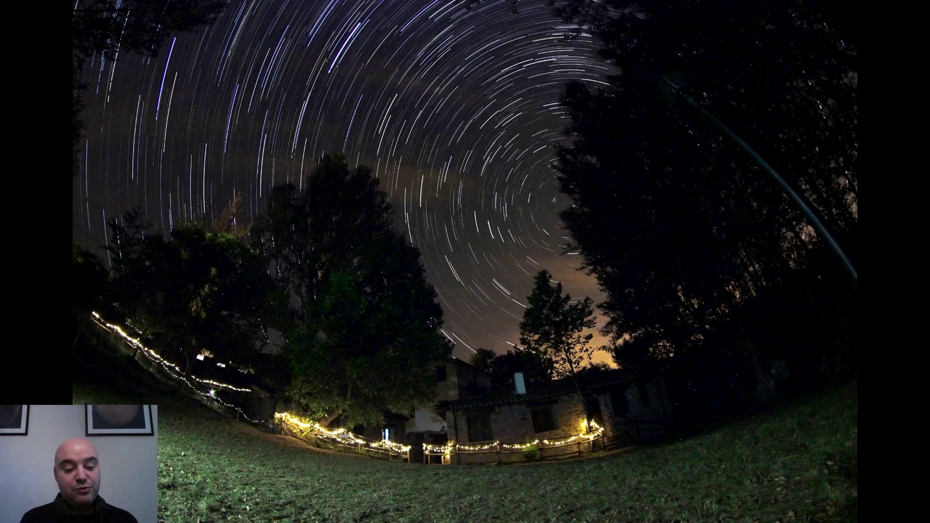
# Step: Close the corregidor06.jpg photo and launch Startrails from the desktop, allowing the unverified program to run
pyautogui.press('Escape')
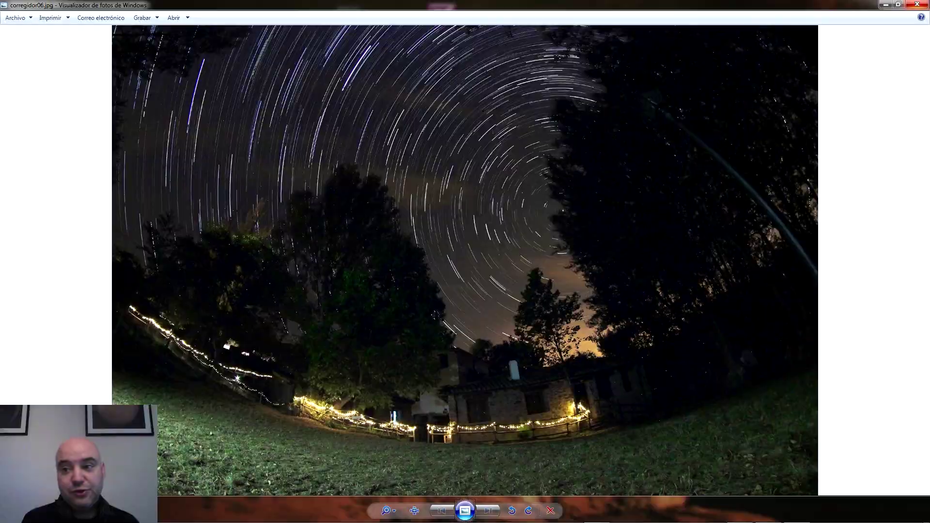
pyautogui.click(917, 4)
pyautogui.doubleClick(356, 30)
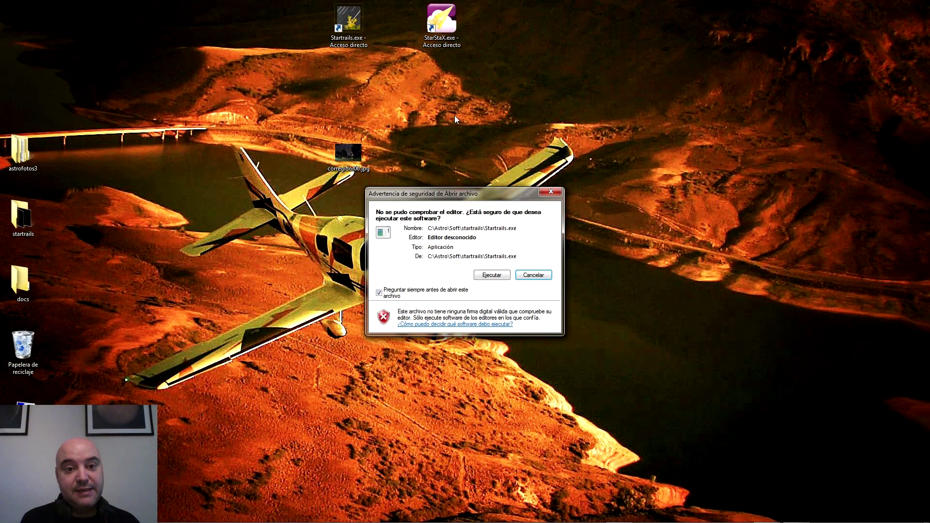
pyautogui.click(481, 274)
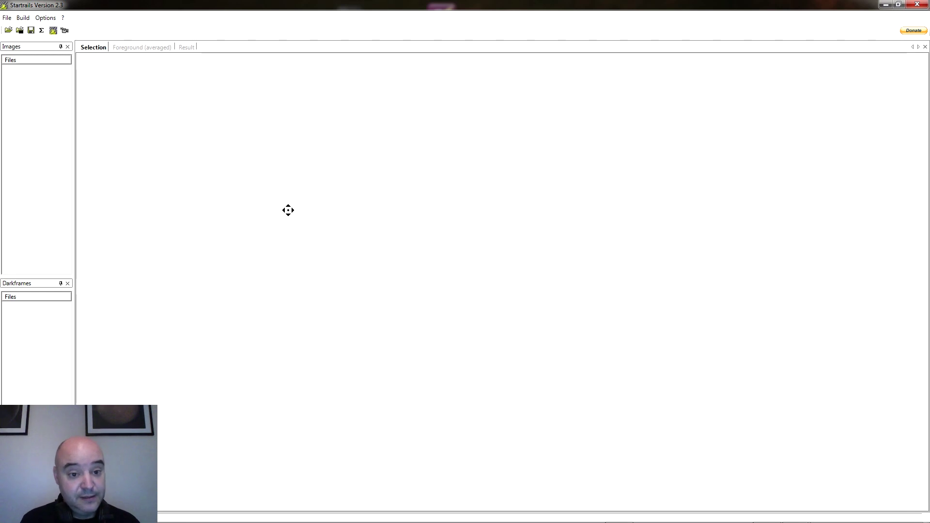
# Step: Load all images from IMG_7745.JPG to IMG_7843.JPG in the desktop's startrails folder
pyautogui.click(7, 19)
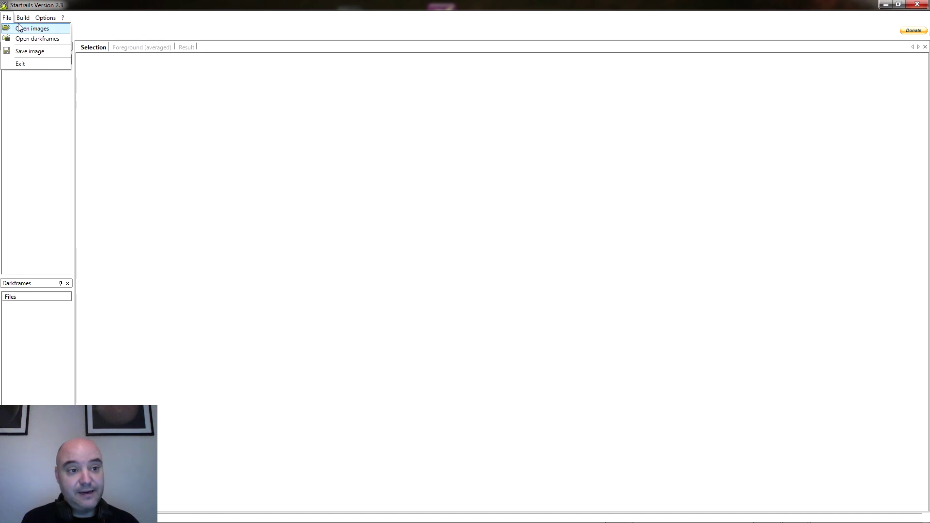
pyautogui.click(22, 29)
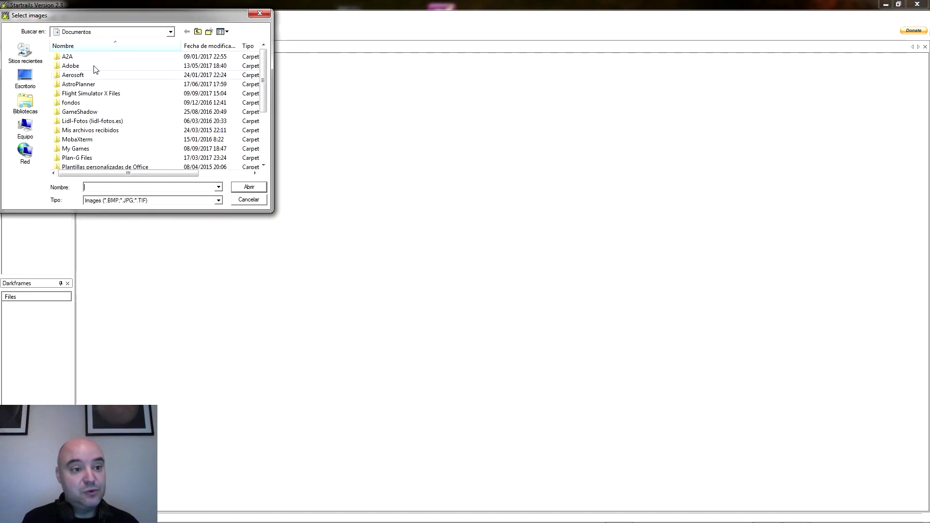
pyautogui.click(26, 77)
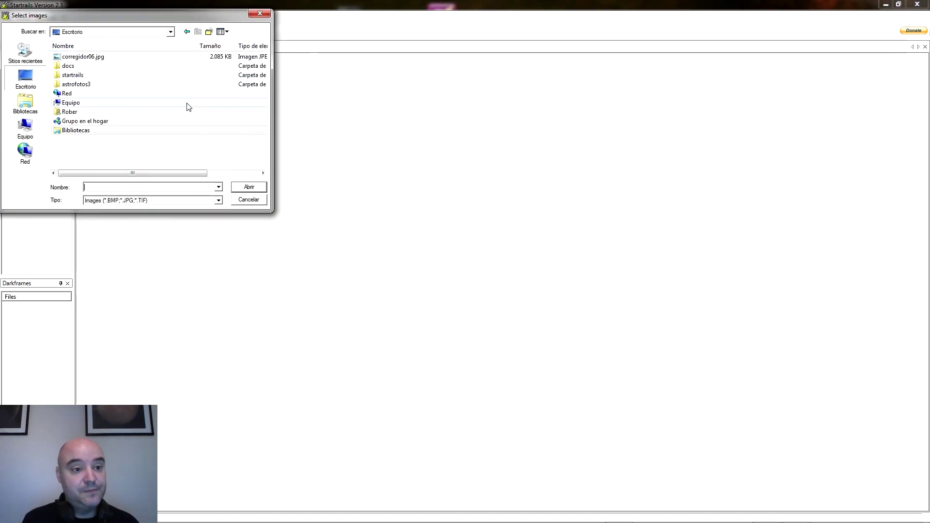
pyautogui.doubleClick(73, 76)
pyautogui.click(83, 68)
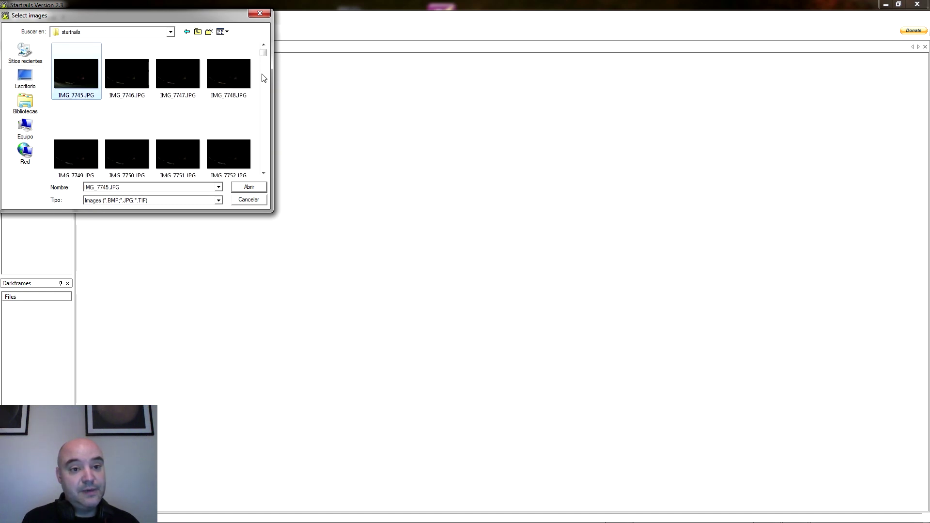
pyautogui.moveTo(265, 58); pyautogui.dragTo(264, 165)
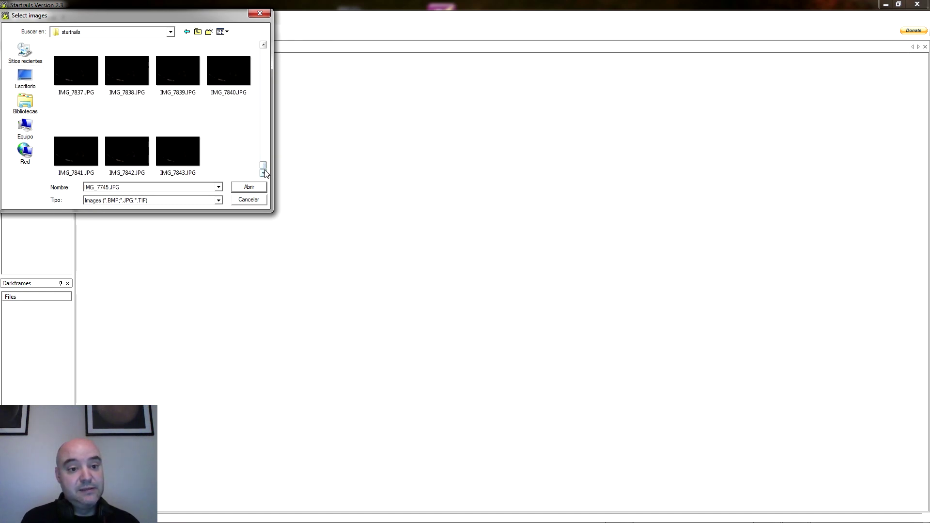
pyautogui.keyDown('shift'); pyautogui.click(184, 166); pyautogui.keyUp('shift')
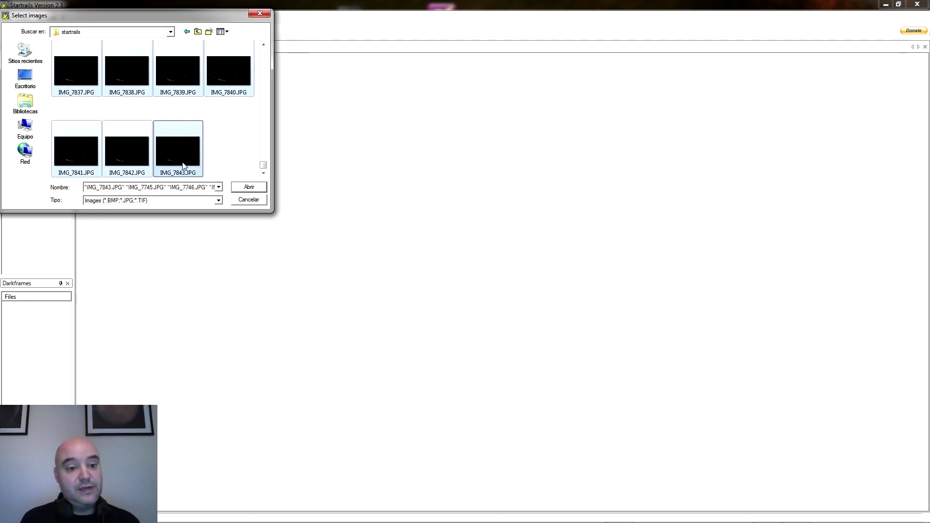
pyautogui.click(255, 190)
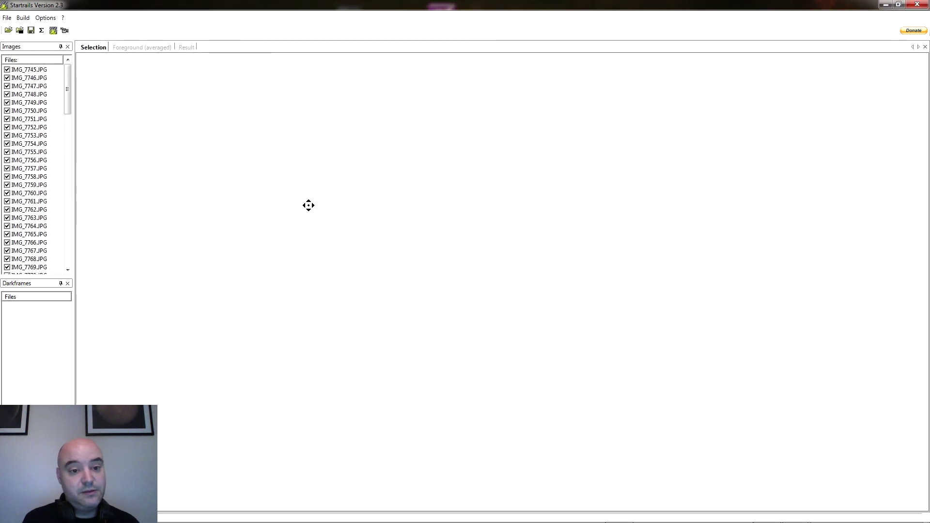
# Step: Preview IMG_7745.JPG through IMG_7747.JPG and inspect the sky and ground of the first frame
pyautogui.click(23, 71)
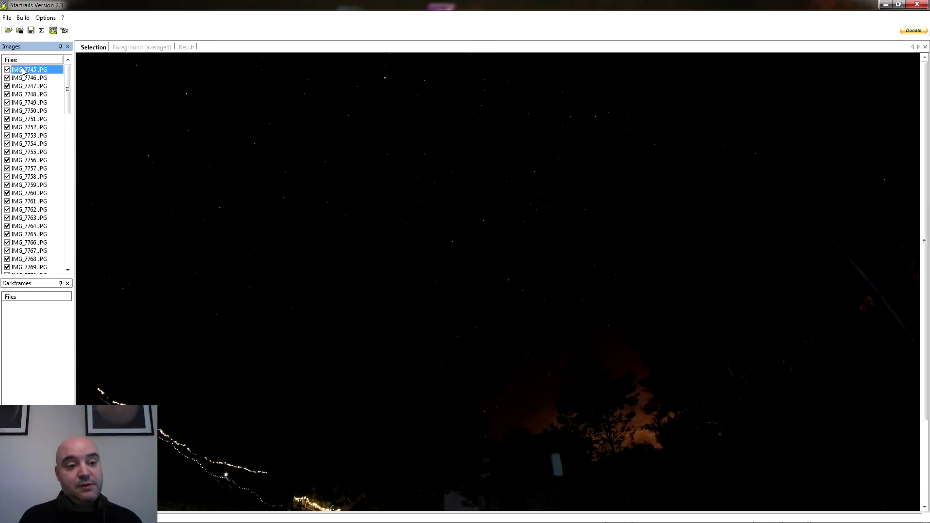
pyautogui.click(135, 114)
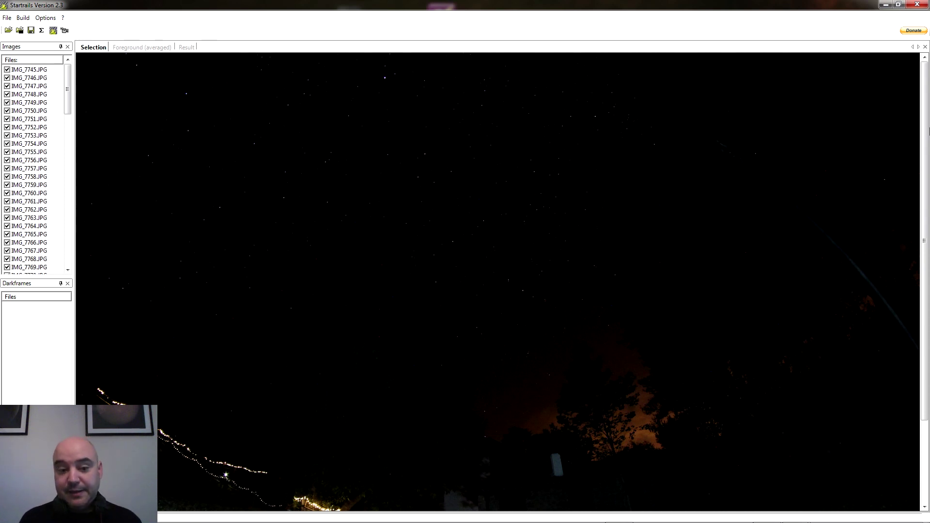
pyautogui.press('F5')
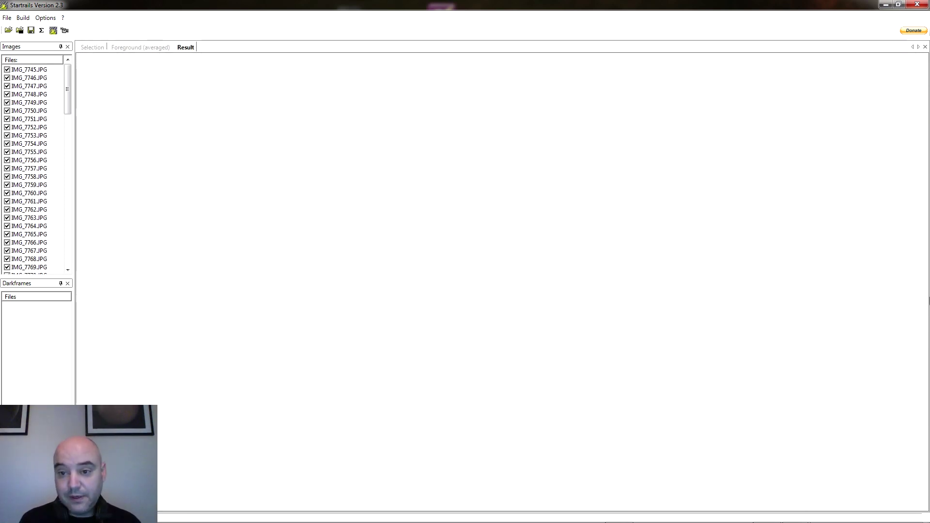
pyautogui.click(32, 69)
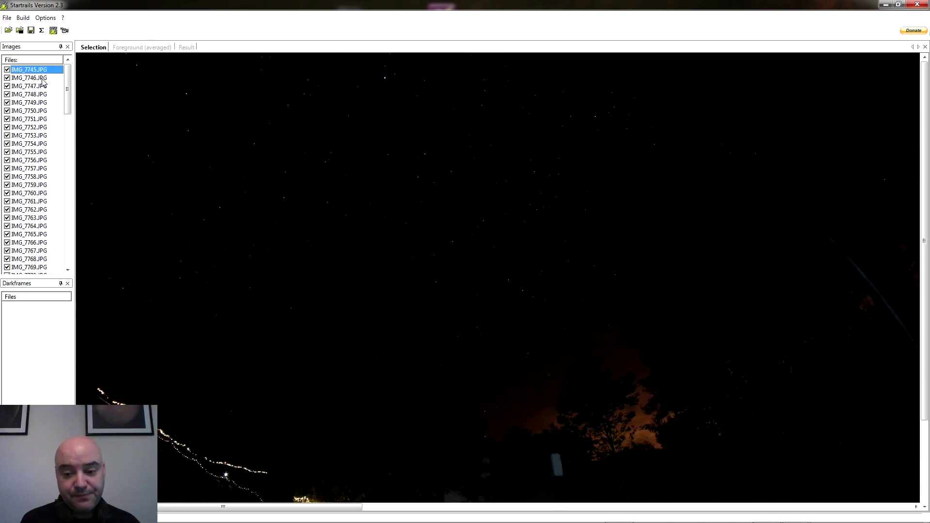
pyautogui.press('Down')
pyautogui.press('Down')
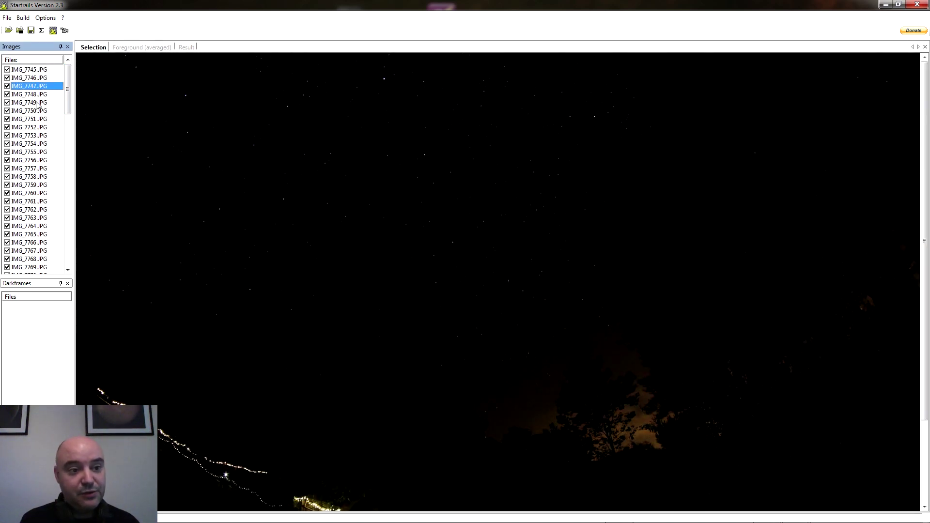
pyautogui.click(326, 222)
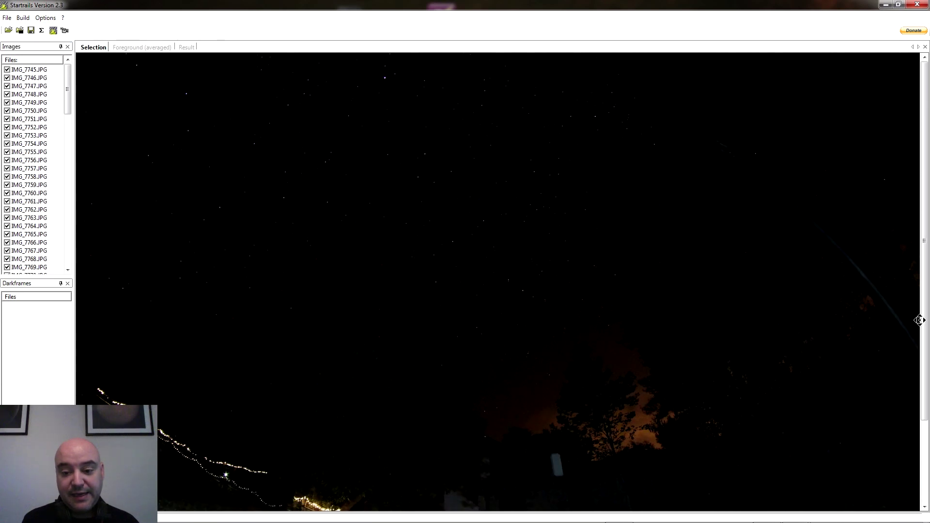
pyautogui.moveTo(927, 295); pyautogui.dragTo(925, 347)
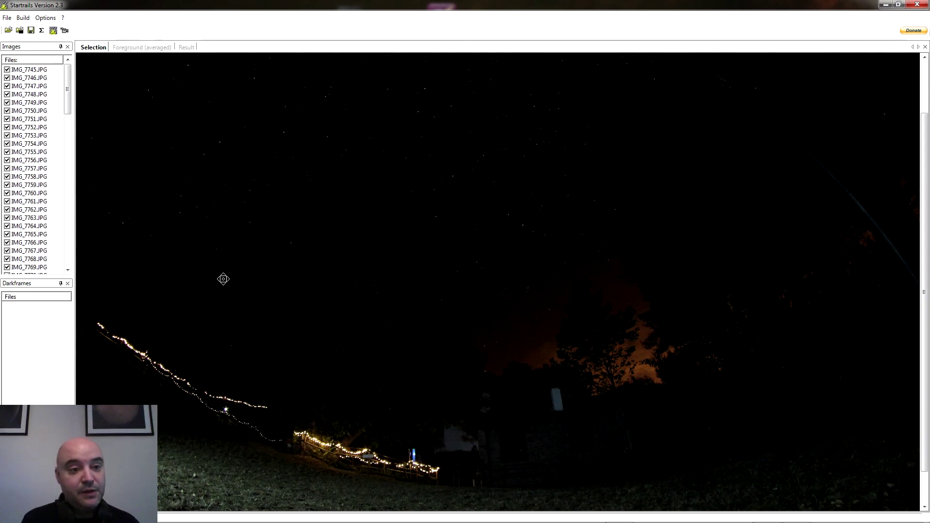
# Step: Compare the ground lighting and sky across frames IMG_7745.JPG to IMG_7748.JPG
pyautogui.click(33, 71)
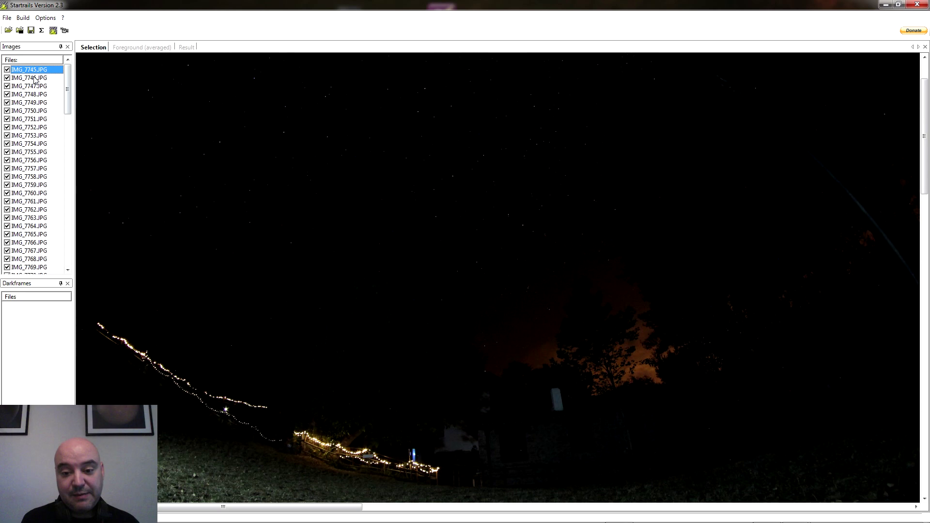
pyautogui.click(34, 78)
pyautogui.scroll(1, 258, 145)
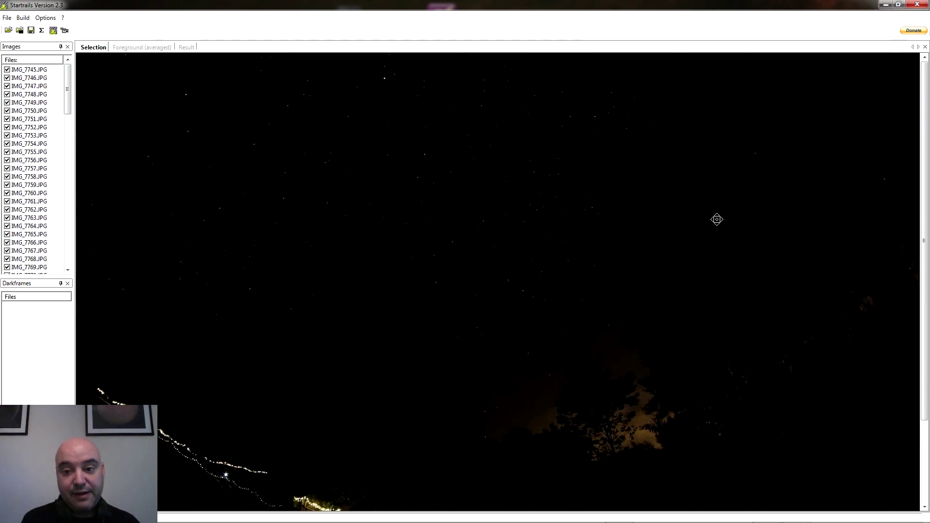
pyautogui.moveTo(925, 250); pyautogui.dragTo(925, 291)
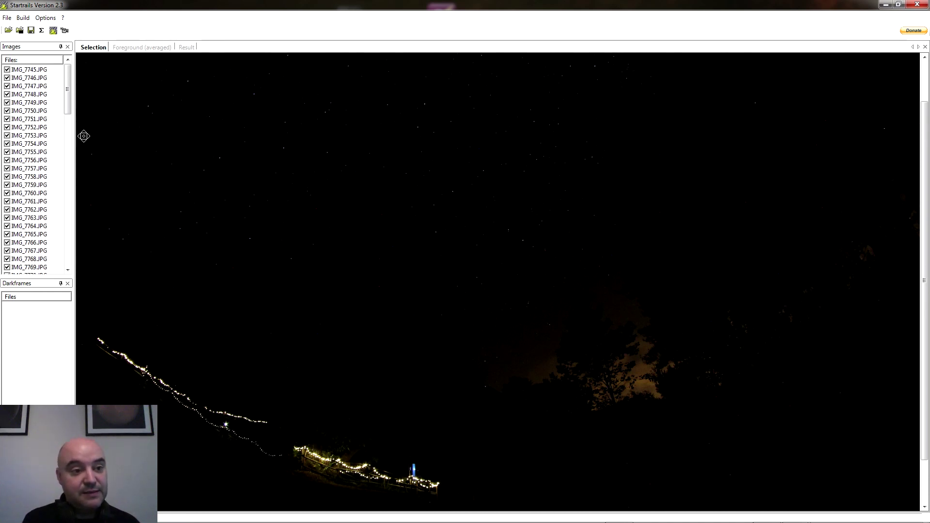
pyautogui.click(41, 79)
pyautogui.click(40, 88)
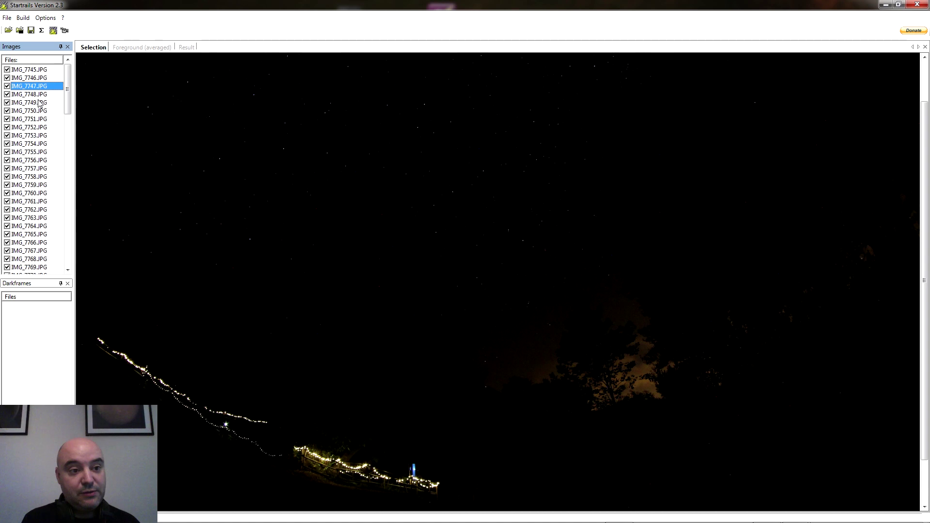
pyautogui.click(38, 97)
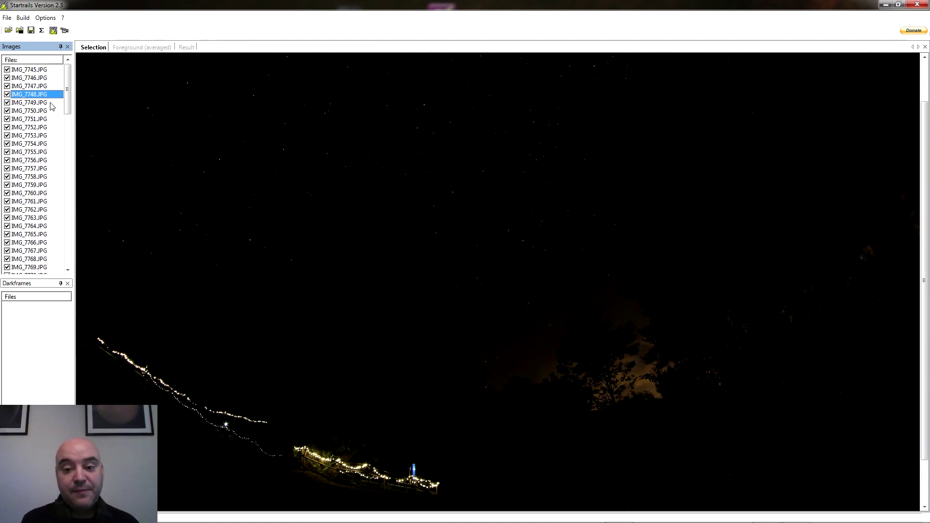
pyautogui.scroll(2, 591, 179)
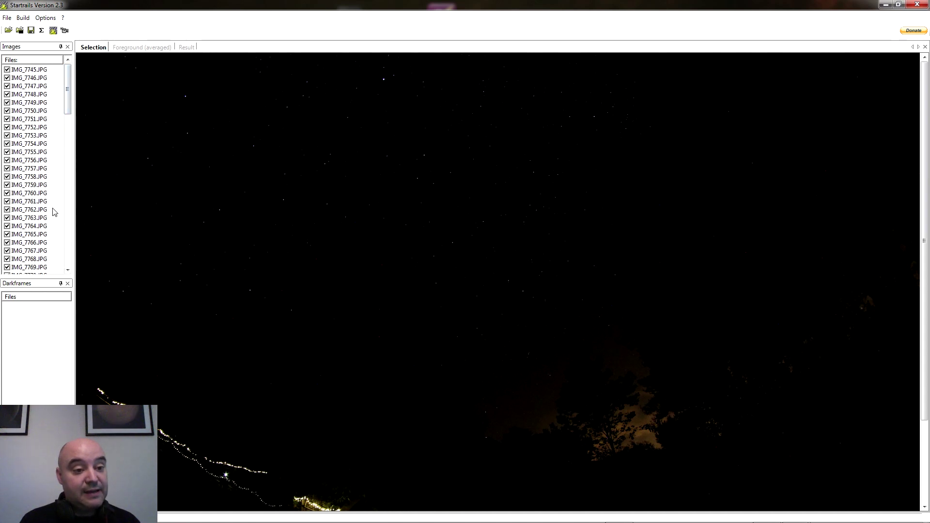
# Step: Build the star trails composite from the loaded images with the Lighten (with gaps, faster) blend mode and Falling stars disabled
pyautogui.click(55, 33)
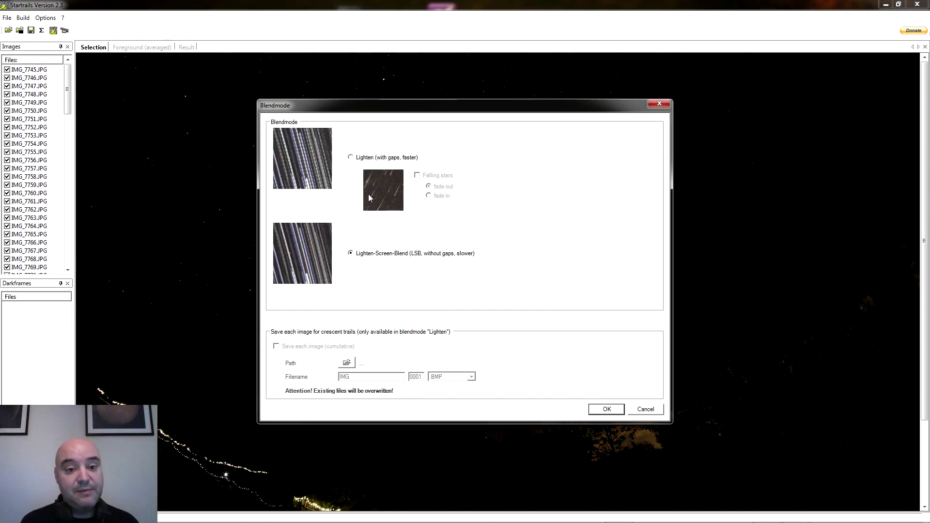
pyautogui.click(356, 158)
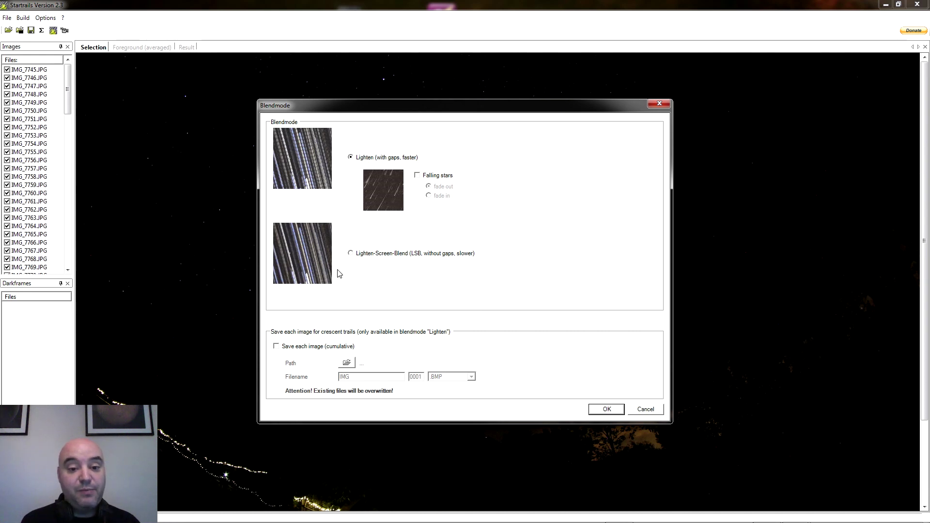
pyautogui.click(351, 254)
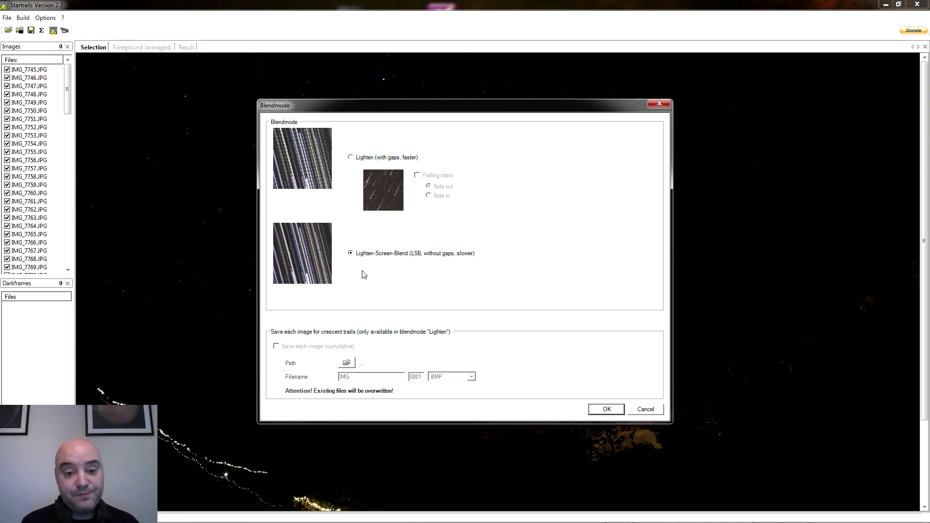
pyautogui.click(351, 158)
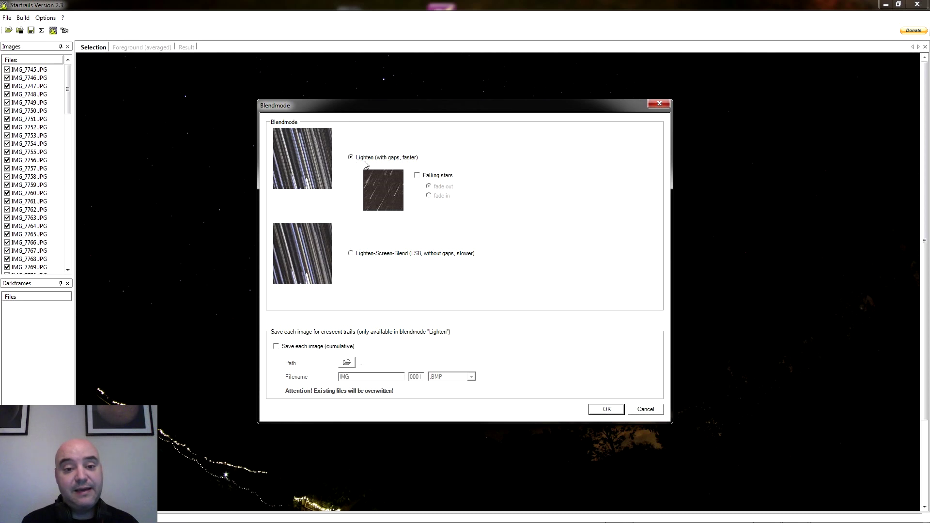
pyautogui.click(418, 176)
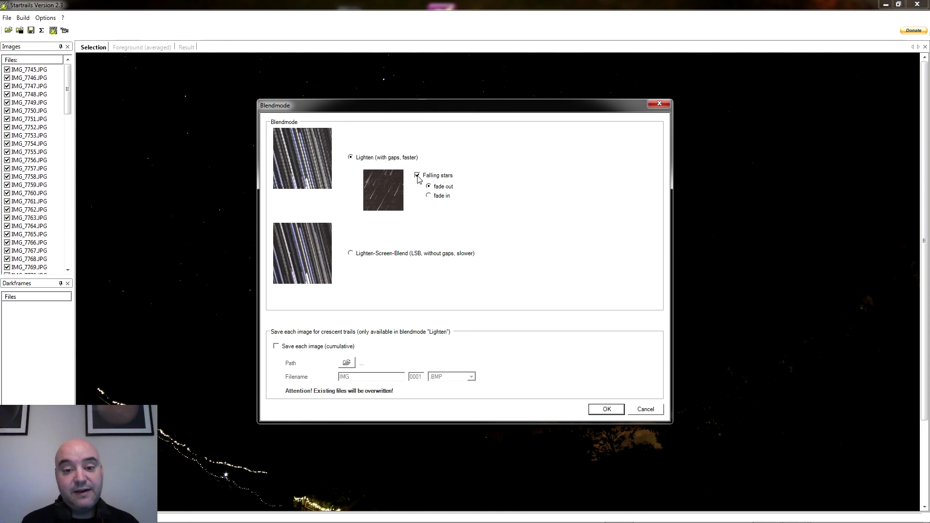
pyautogui.click(445, 197)
pyautogui.click(434, 189)
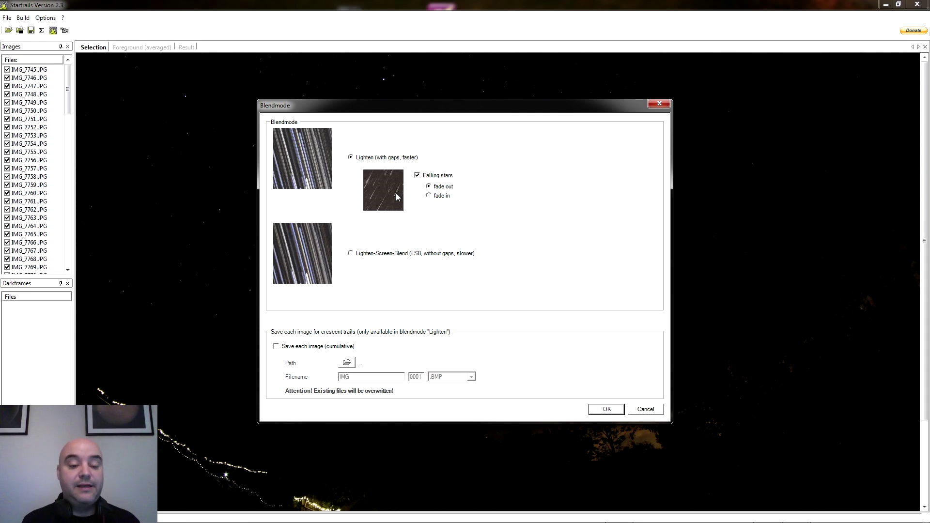
pyautogui.click(428, 178)
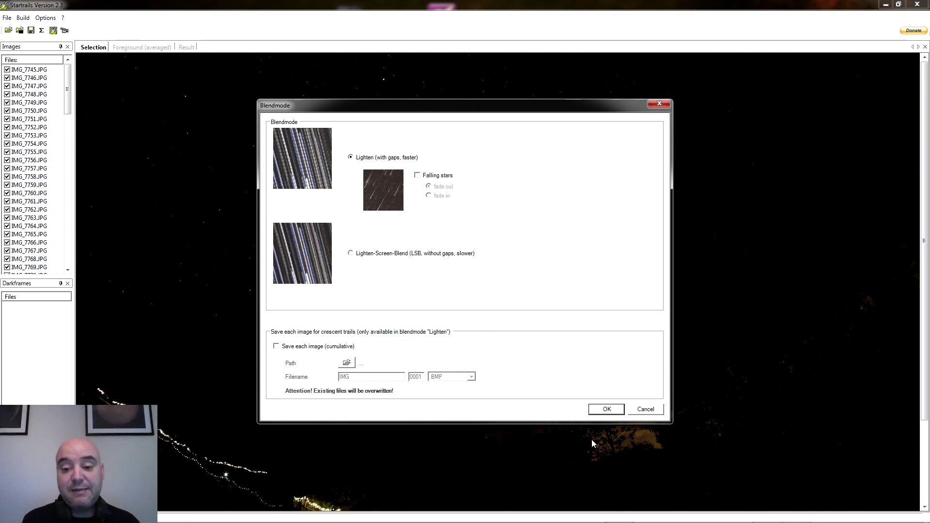
pyautogui.click(603, 410)
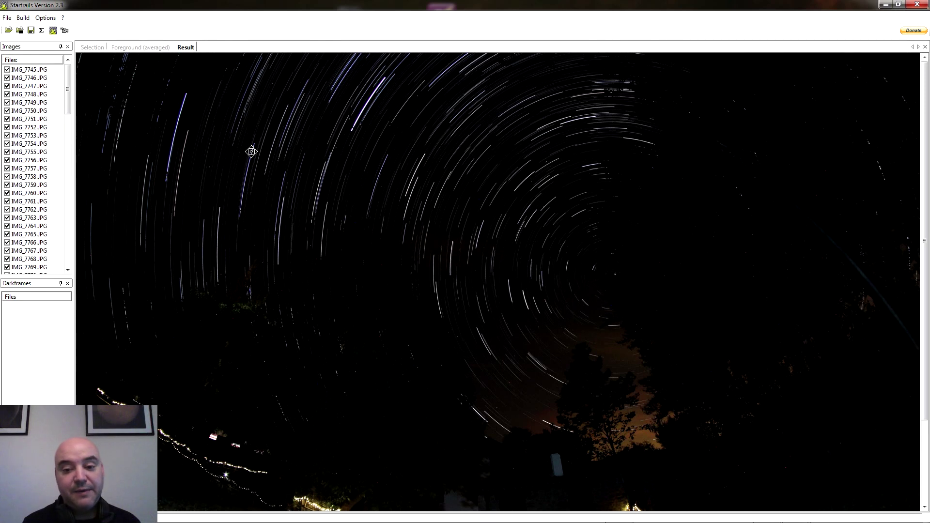
# Step: Review the source frames IMG_7745.JPG and IMG_7746.JPG against the star trails result
pyautogui.press('Down')
pyautogui.click(27, 71)
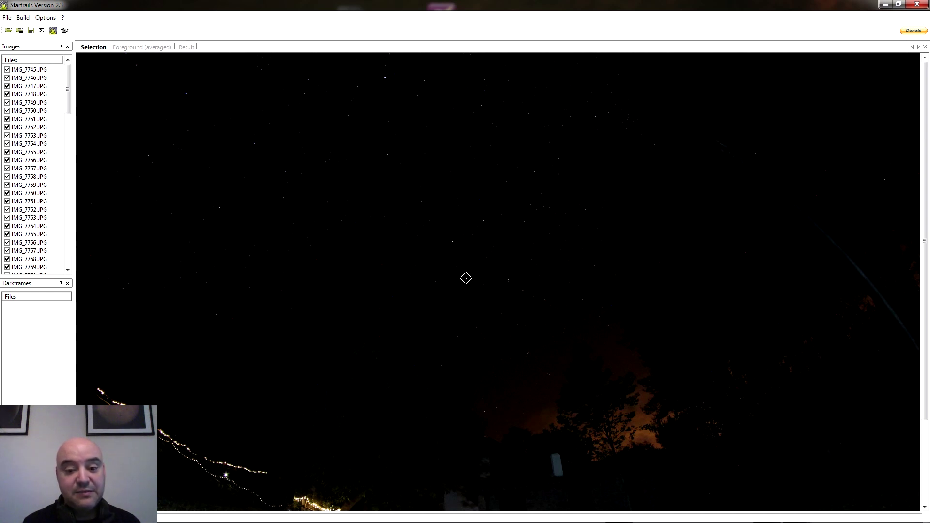
pyautogui.click(35, 79)
pyautogui.click(80, 65)
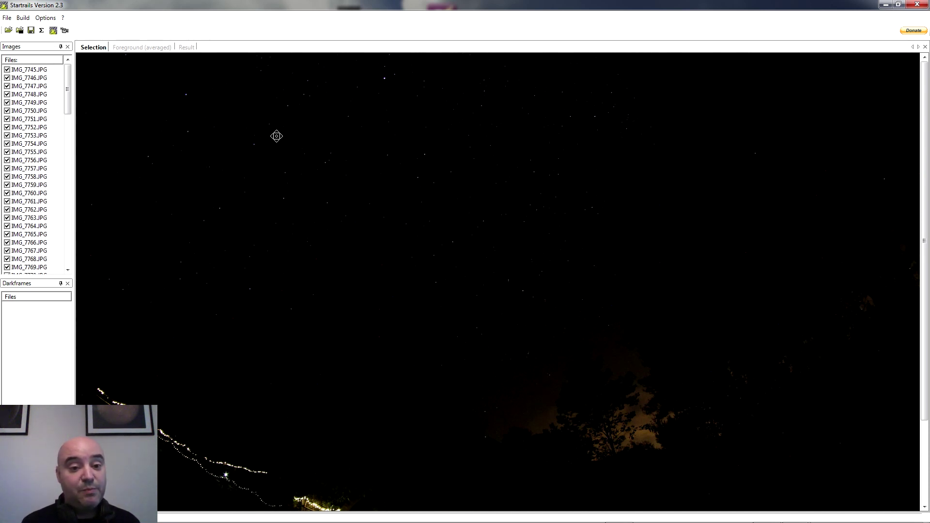
# Step: Bring up the Save image dialog and cancel it without saving a file
pyautogui.click(42, 31)
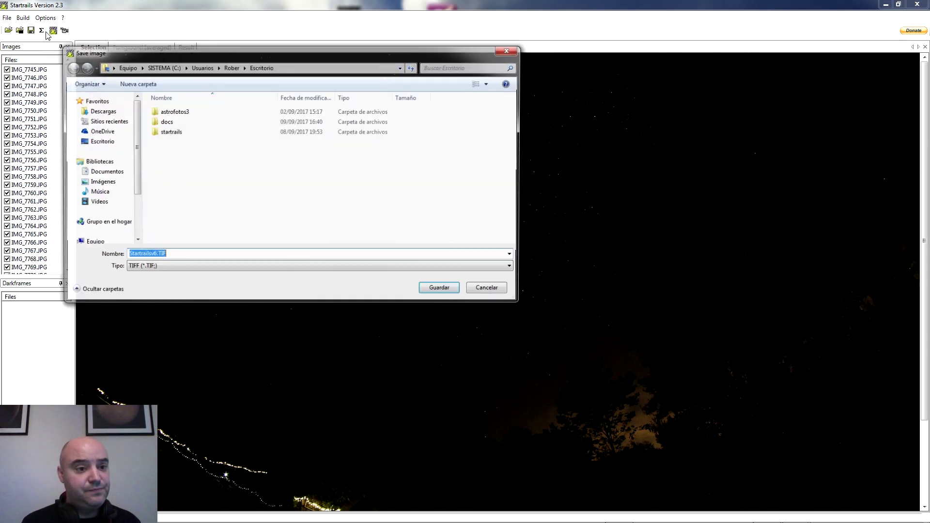
pyautogui.click(492, 291)
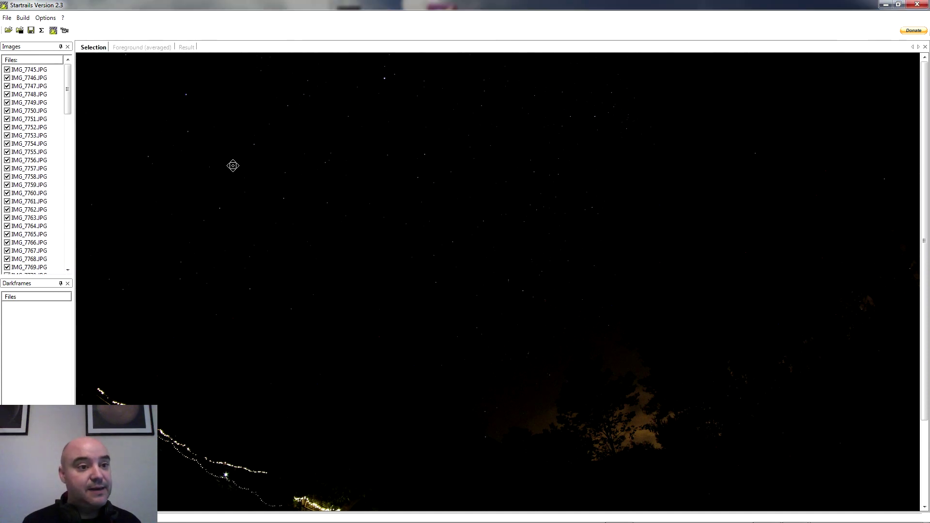
# Step: Build the star trails composite with the Lighten (with gaps, faster) blend mode and Falling stars set to fade out
pyautogui.click(54, 31)
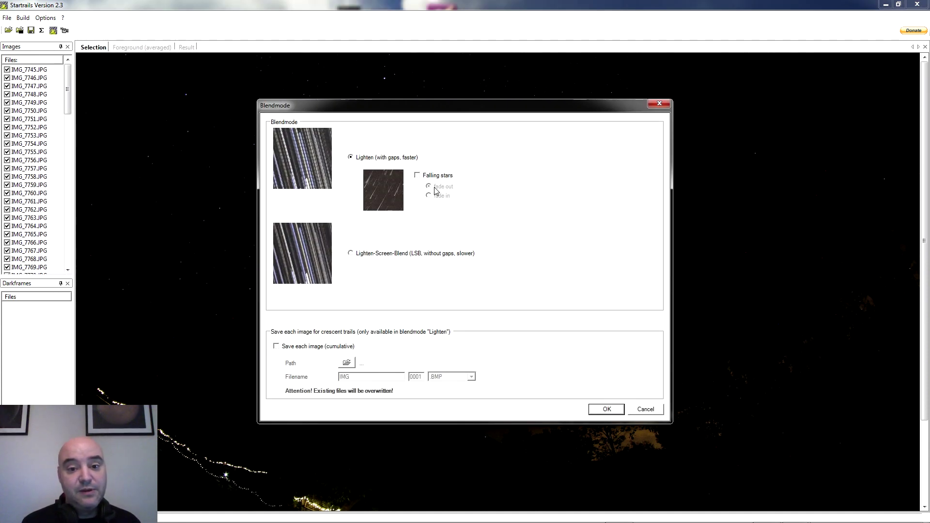
pyautogui.click(418, 175)
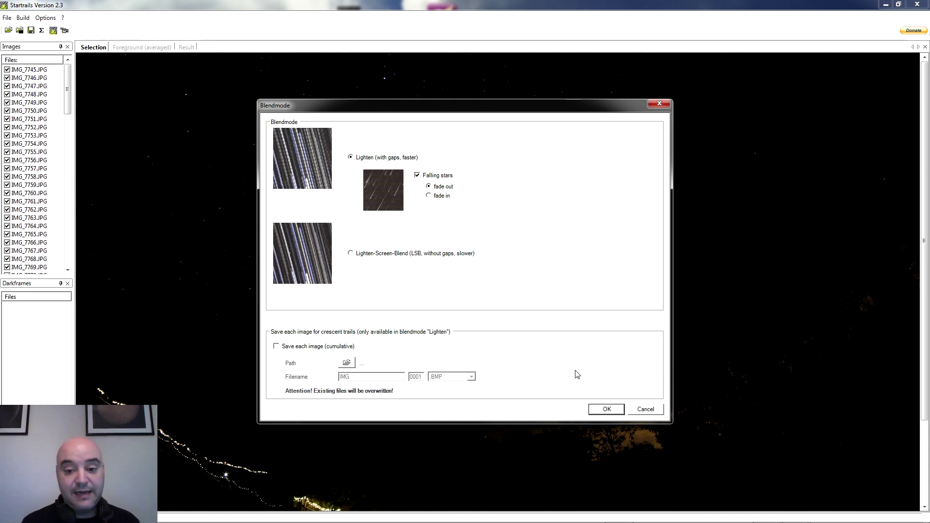
pyautogui.click(607, 410)
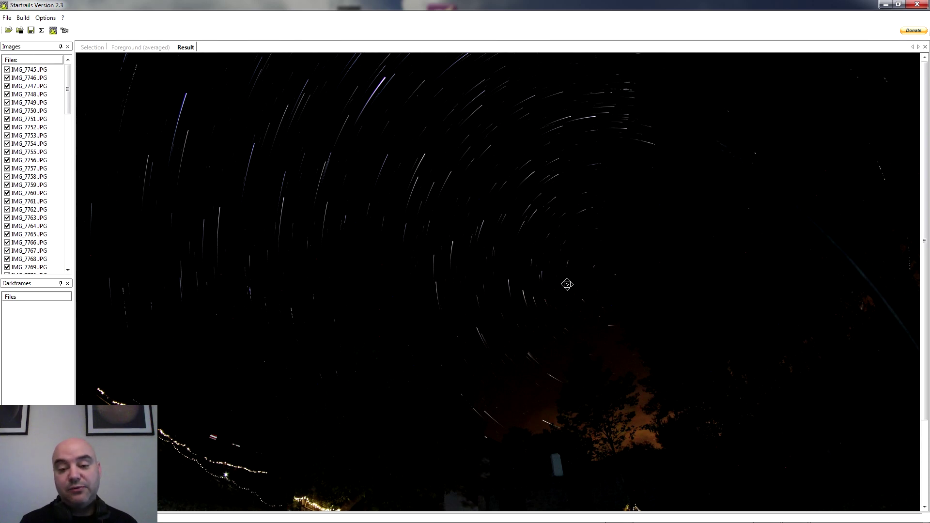
# Step: Check the Blendmode options and the Videooutput settings, cancelling both dialogs without building or exporting anything
pyautogui.click(53, 31)
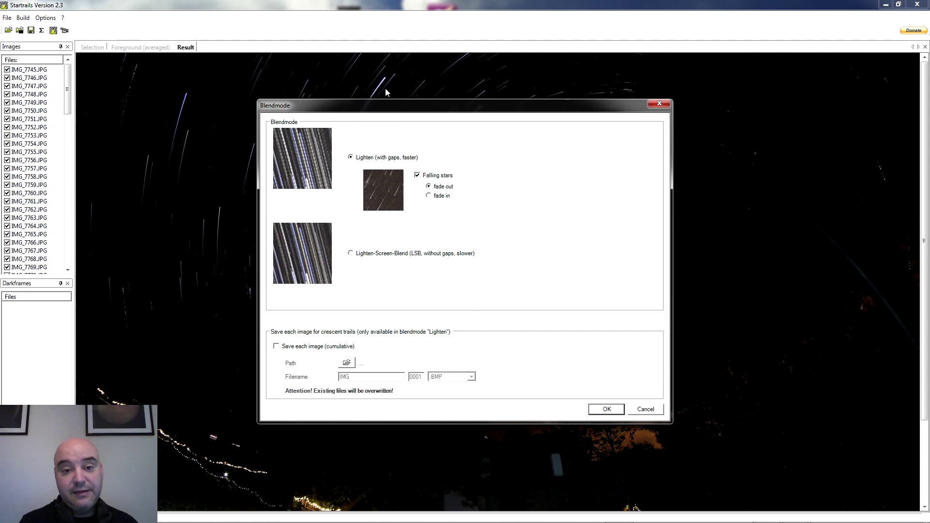
pyautogui.click(646, 410)
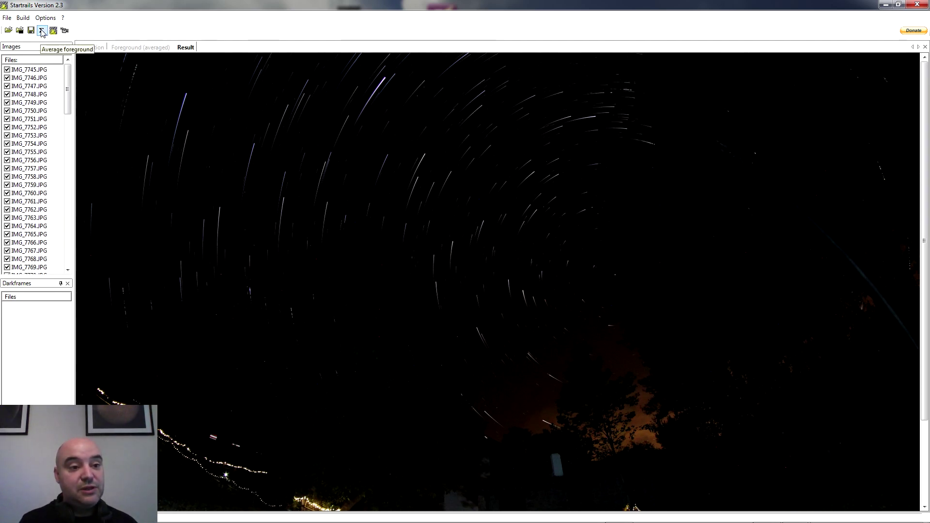
pyautogui.click(65, 31)
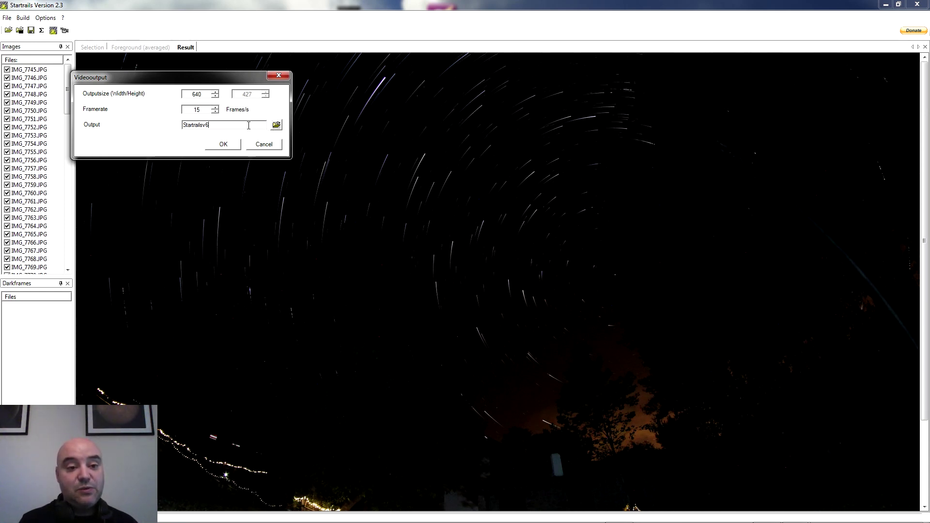
pyautogui.click(264, 144)
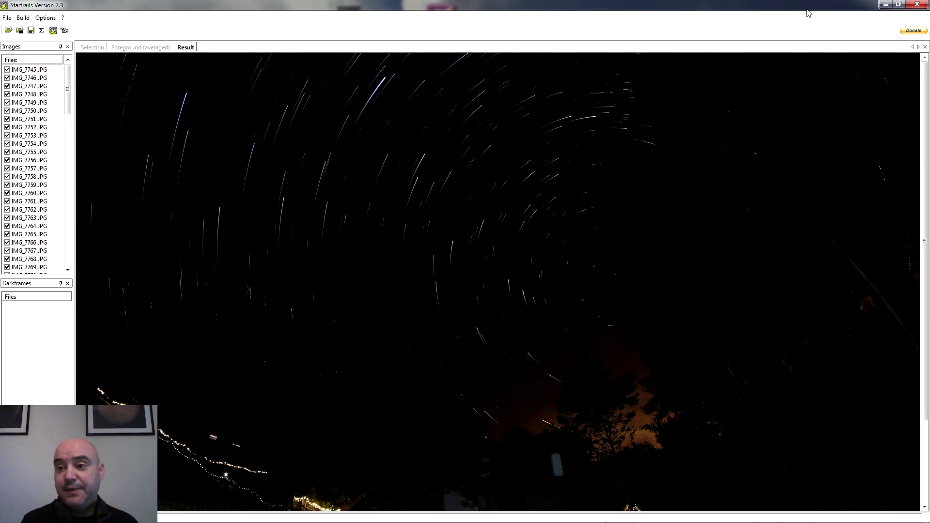
# Step: Close Startrails and launch StarStaX from its desktop shortcut, allowing the program to run
pyautogui.click(899, 5)
pyautogui.click(913, 7)
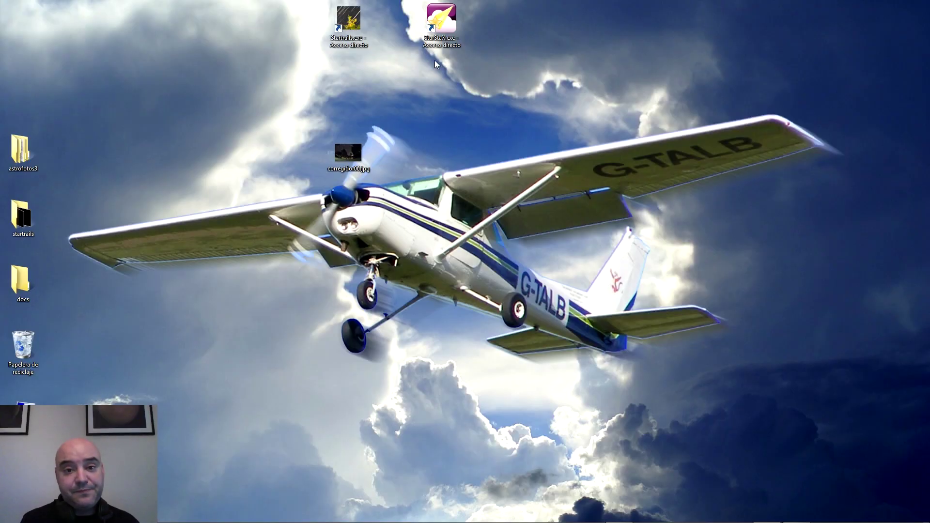
pyautogui.doubleClick(450, 25)
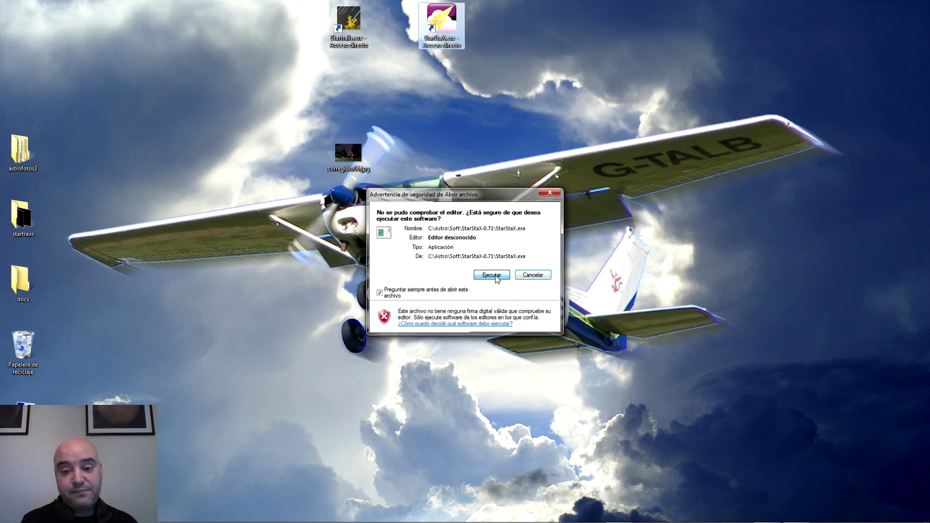
pyautogui.click(492, 275)
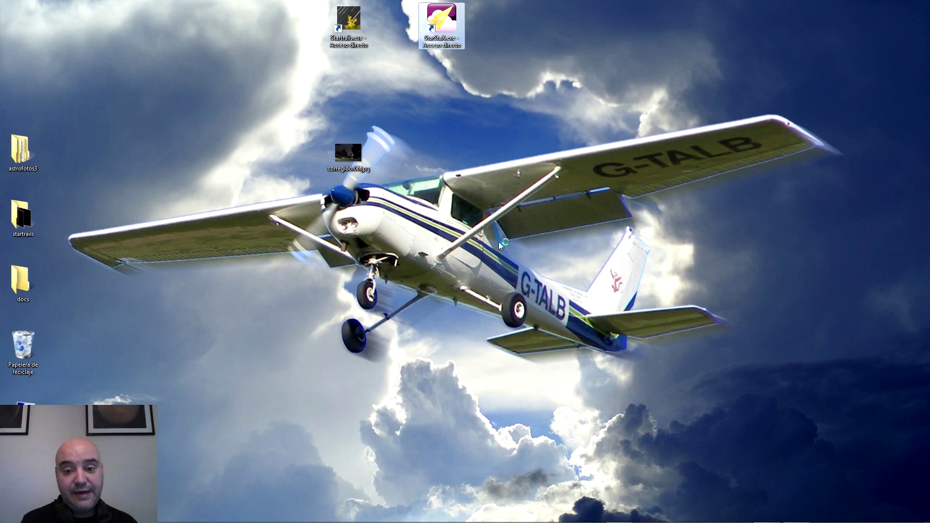
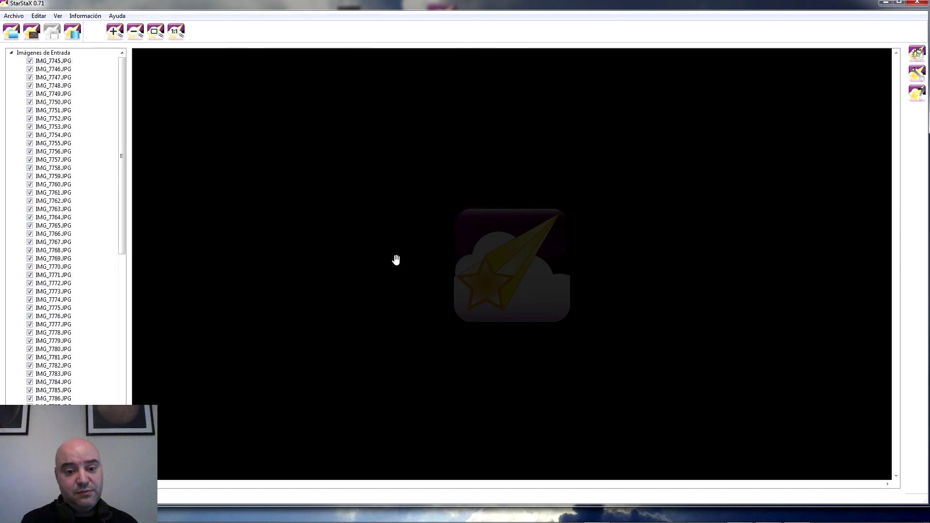
# Step: Preview the input images IMG_7746.JPG and IMG_7747.JPG, and review the combination modes offered in the preferences
pyautogui.click(56, 70)
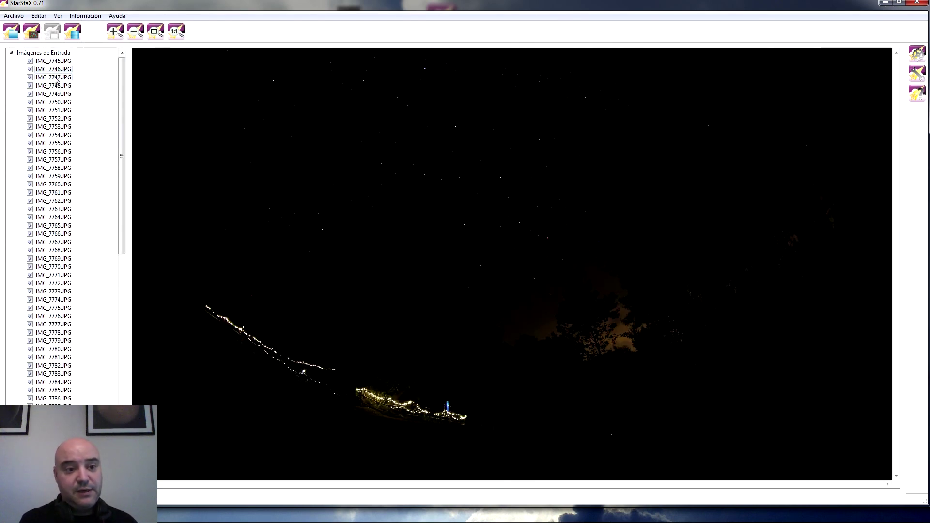
pyautogui.click(53, 79)
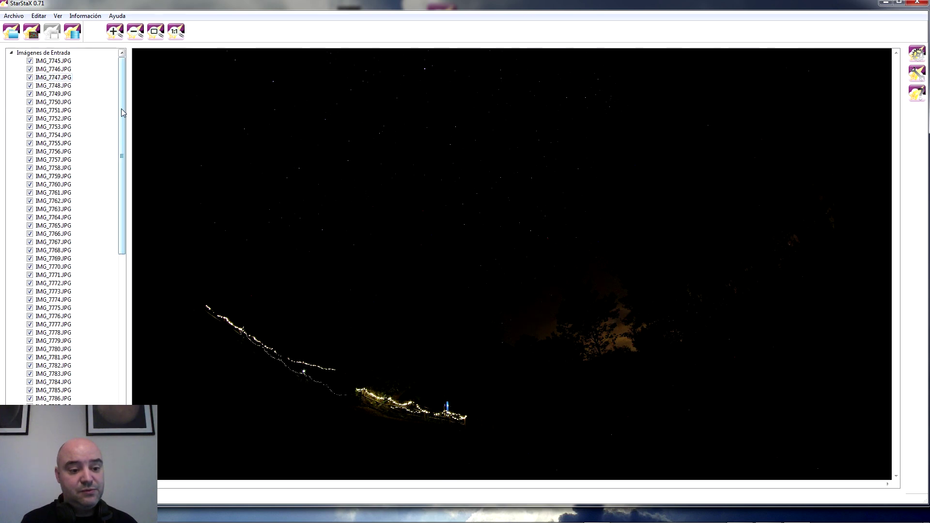
pyautogui.click(918, 54)
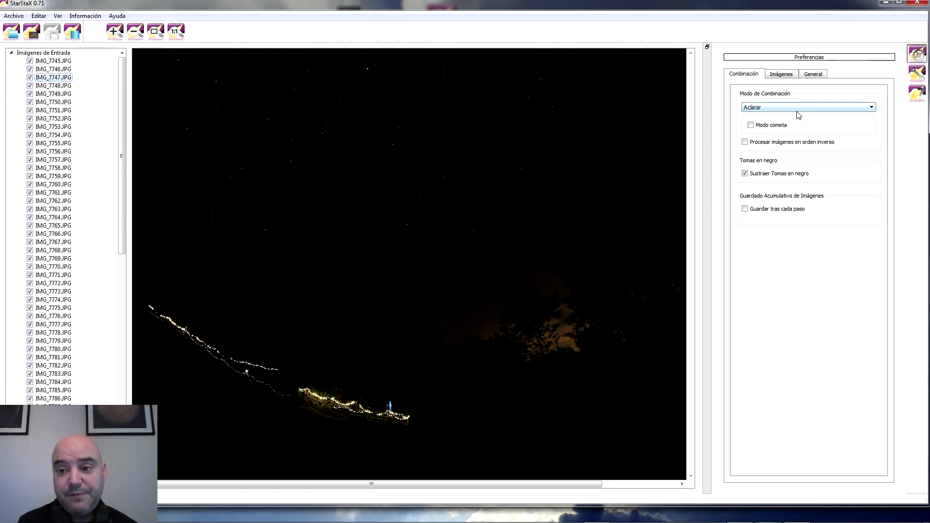
pyautogui.moveTo(798, 114)
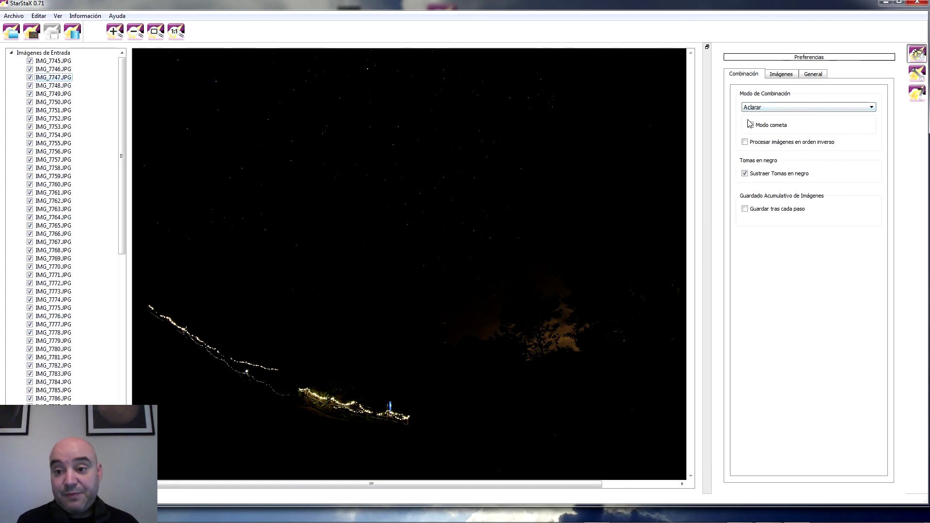
pyautogui.click(772, 106)
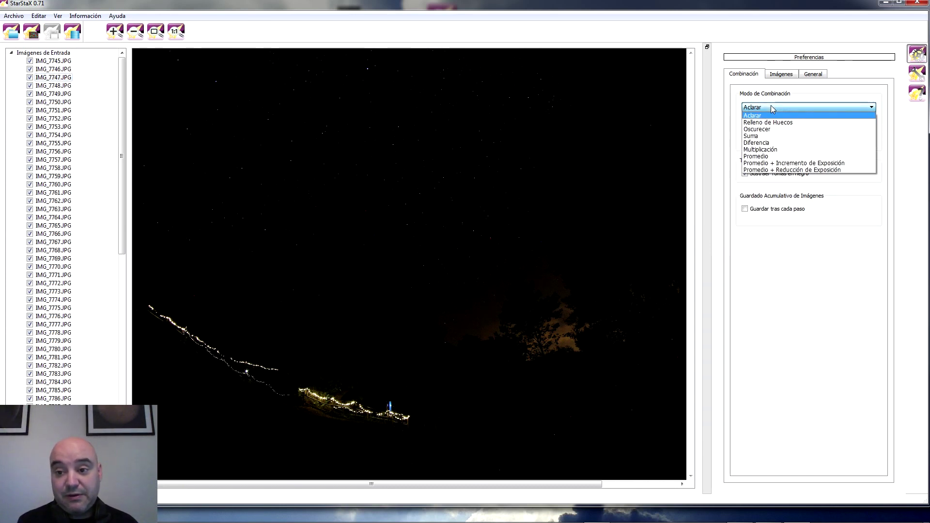
pyautogui.click(772, 107)
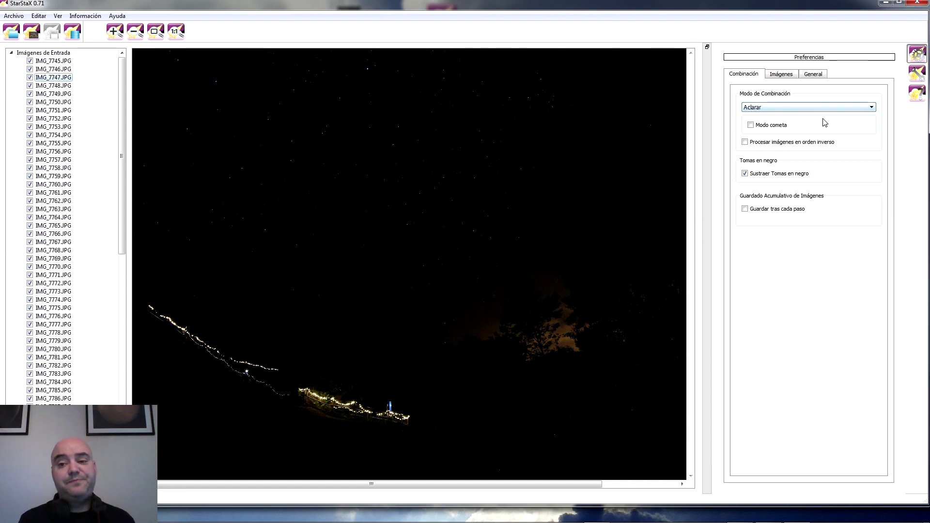
# Step: Try comet mode (Modo cometa) with shorter and longer trails, and toggle reverse-order image processing on and off
pyautogui.click(777, 127)
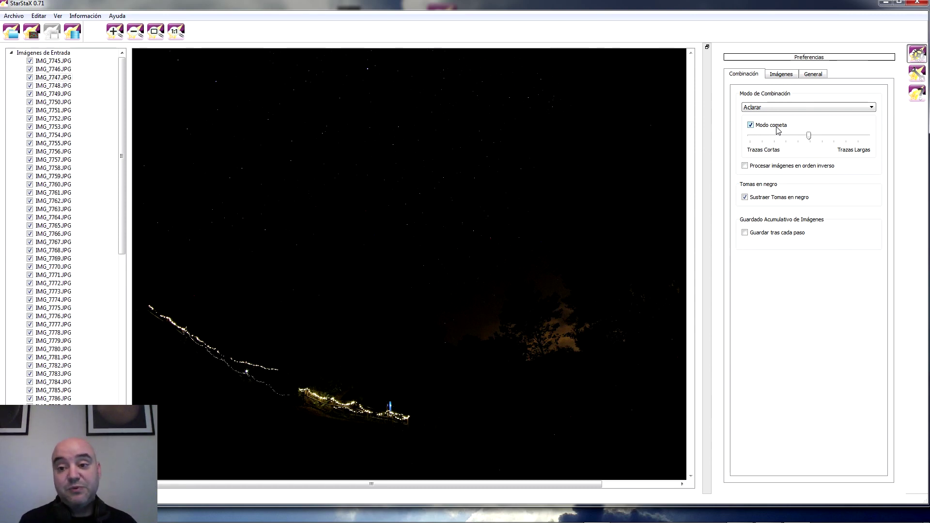
pyautogui.moveTo(809, 135); pyautogui.dragTo(785, 139)
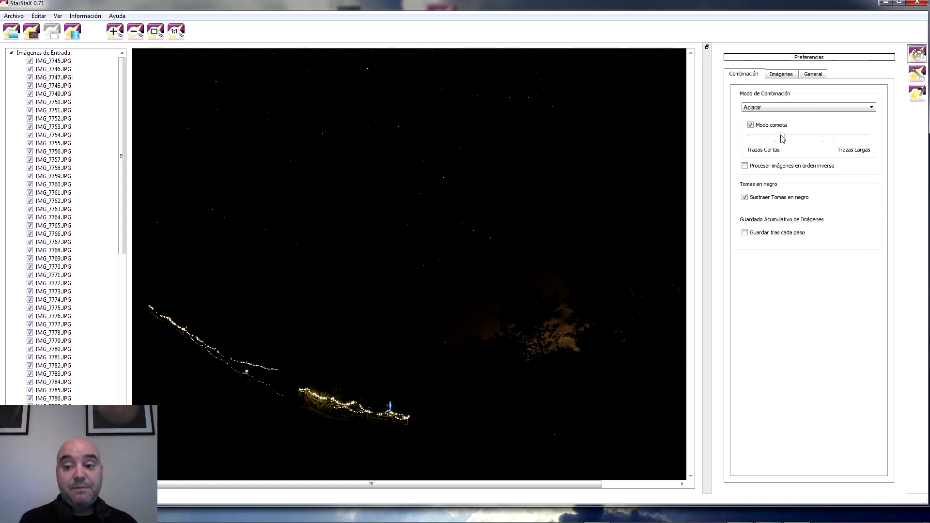
pyautogui.moveTo(782, 137); pyautogui.dragTo(837, 145)
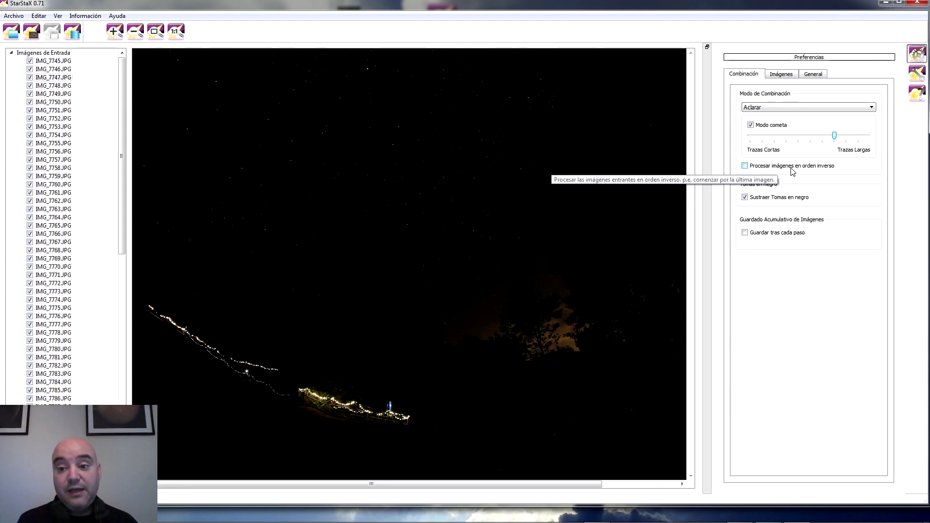
pyautogui.click(748, 167)
pyautogui.click(746, 166)
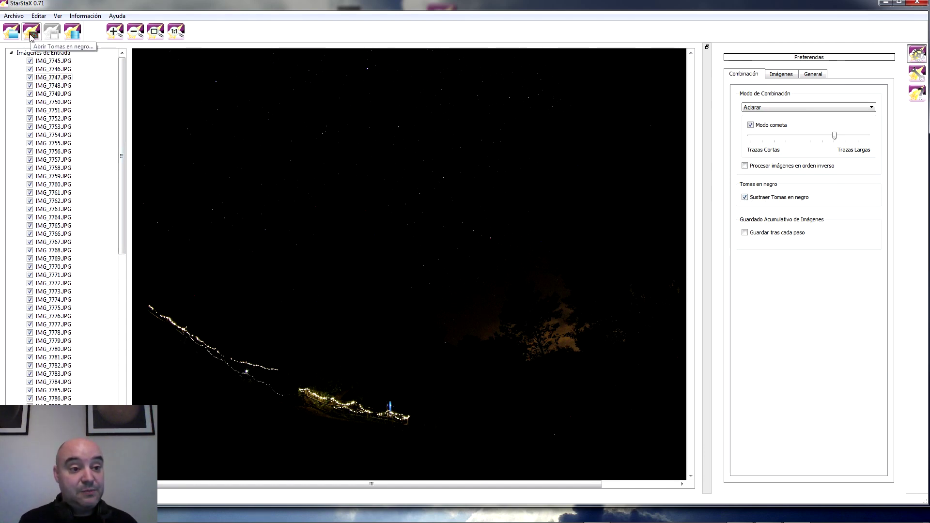
# Step: Disable dark frame subtraction (Sustraer Tomas en negro) and comet mode, and close the preferences
pyautogui.click(745, 197)
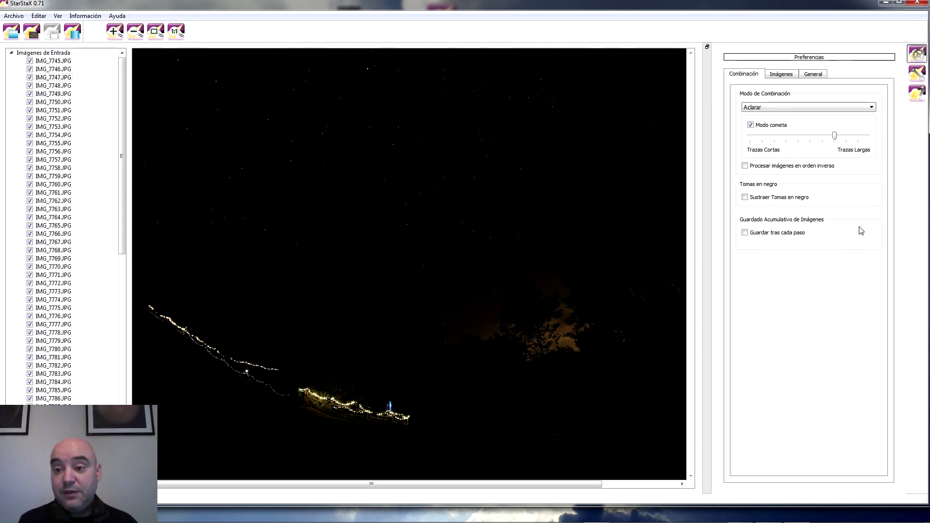
pyautogui.click(751, 125)
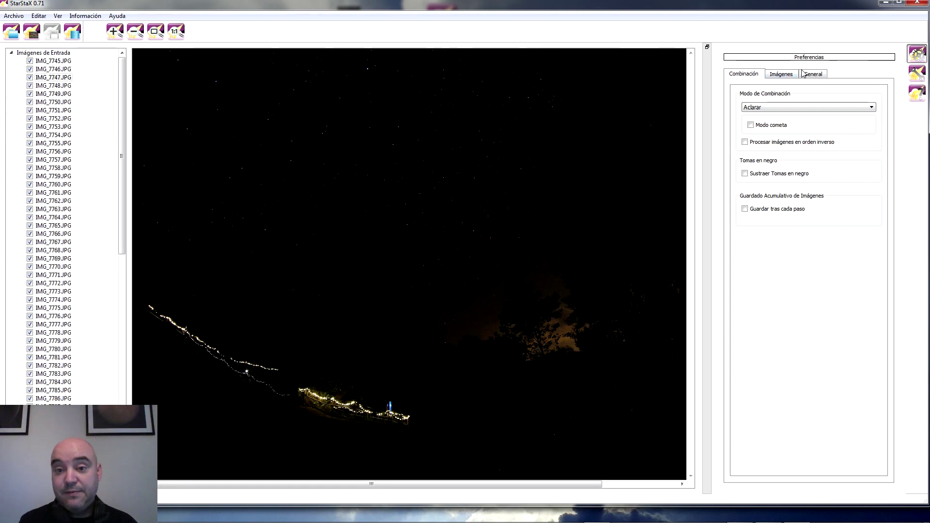
pyautogui.click(918, 57)
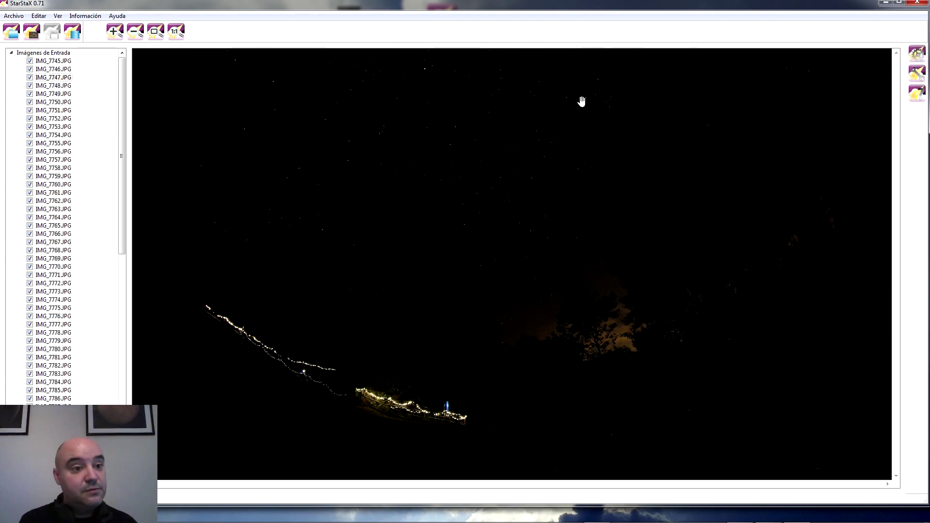
# Step: Combine all input images into a star trails image using the Aclarar mode
pyautogui.click(74, 33)
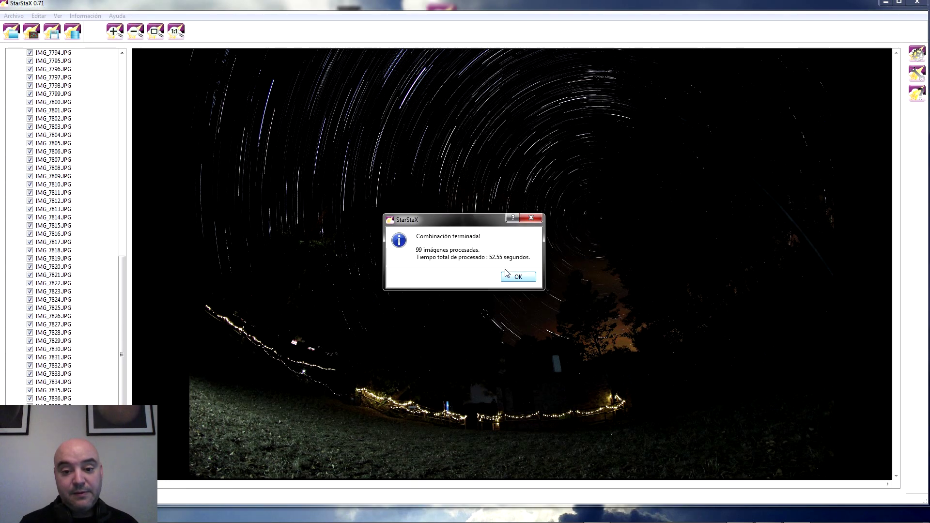
pyautogui.click(518, 273)
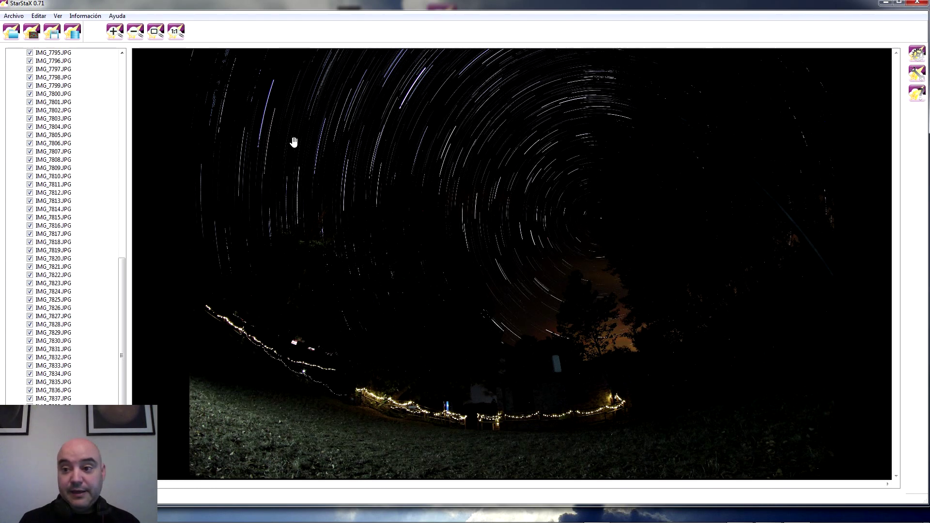
# Step: Set the combination mode to Relleno de Huecos and combine the input images again
pyautogui.click(917, 53)
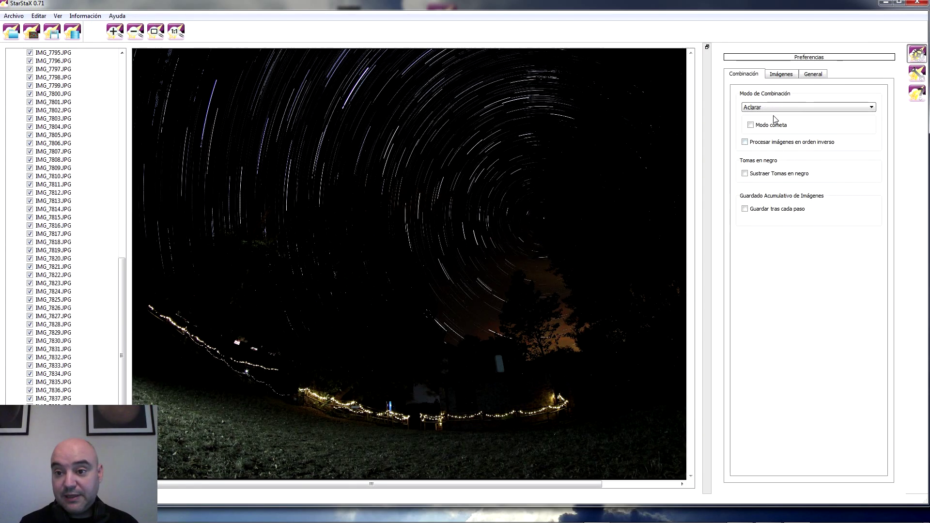
pyautogui.click(780, 107)
pyautogui.click(800, 120)
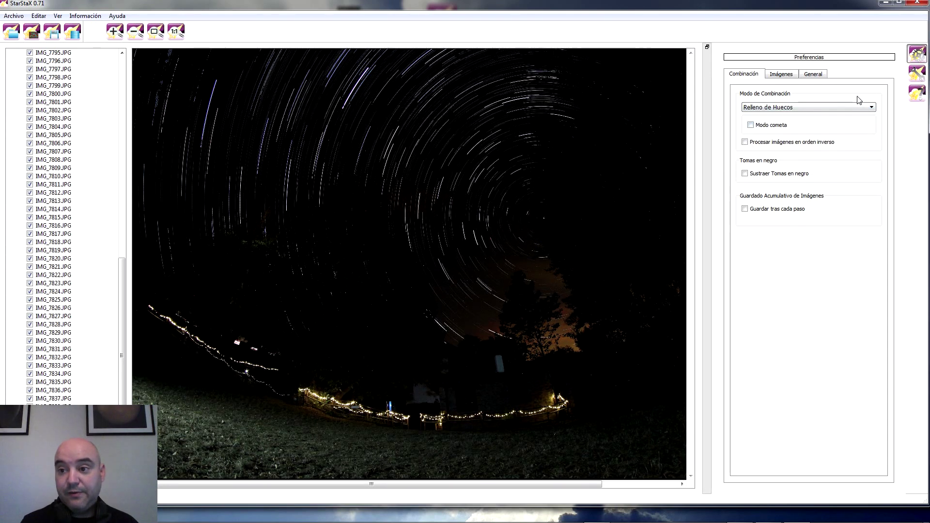
pyautogui.click(73, 32)
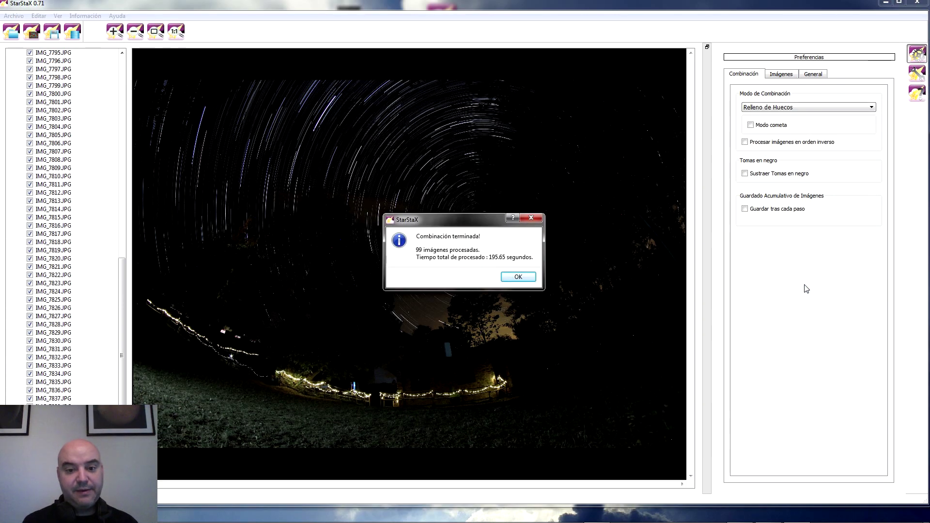
pyautogui.press('Return')
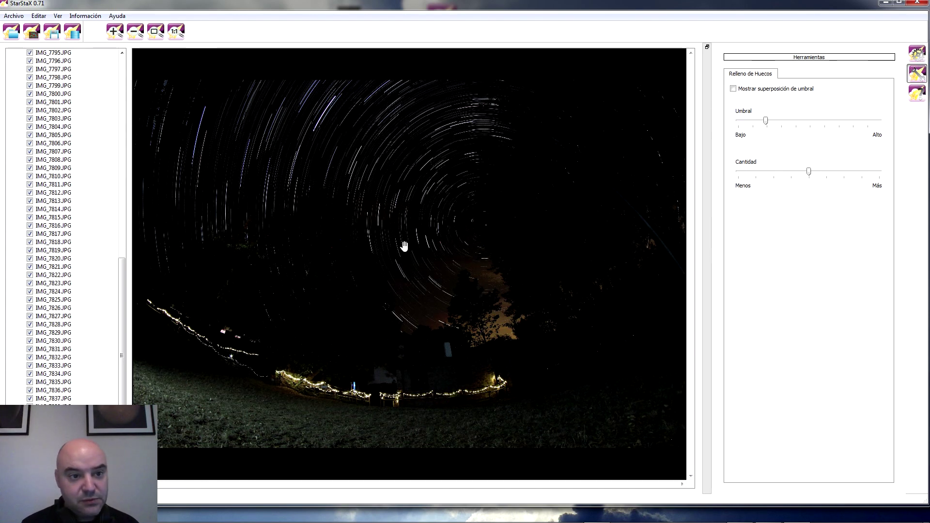
# Step: Inspect the gap-filled star trails up close for remaining gaps, and return to a wider view
pyautogui.click(114, 32)
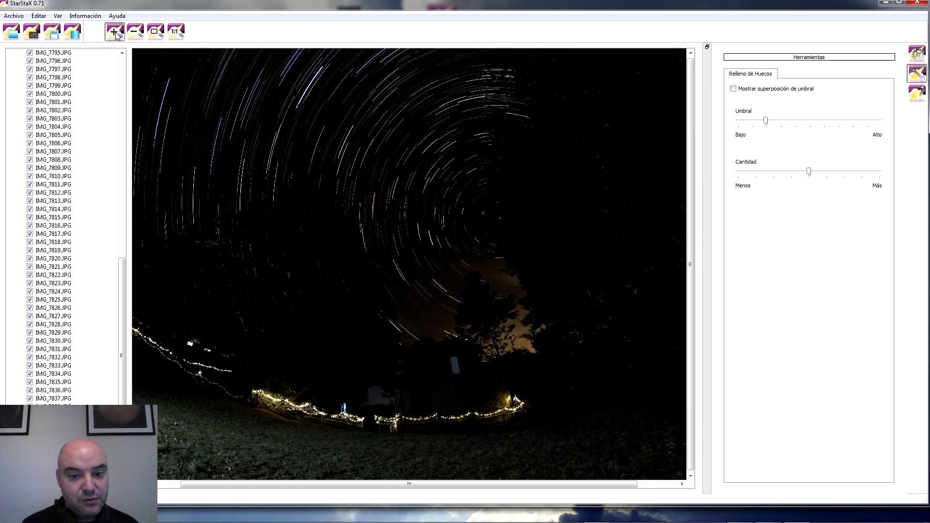
pyautogui.click(115, 31)
pyautogui.click(115, 32)
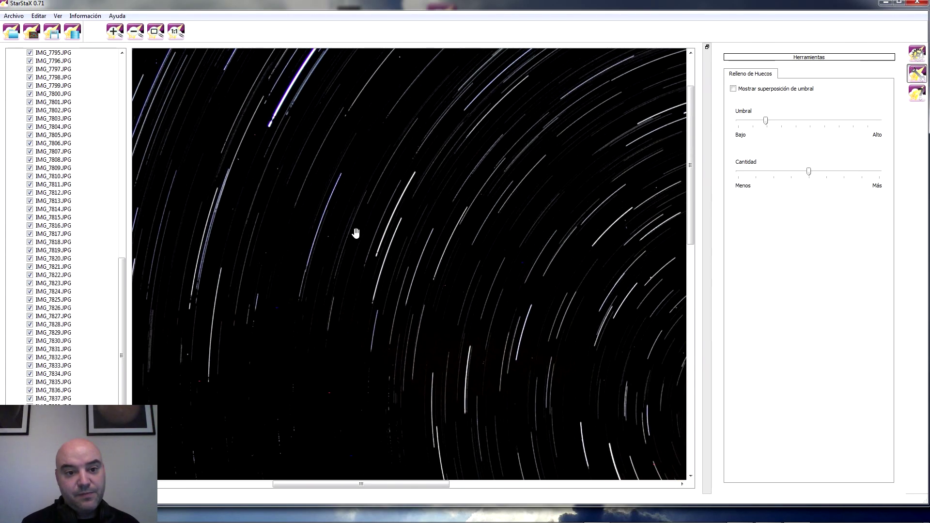
pyautogui.moveTo(466, 151); pyautogui.dragTo(441, 181)
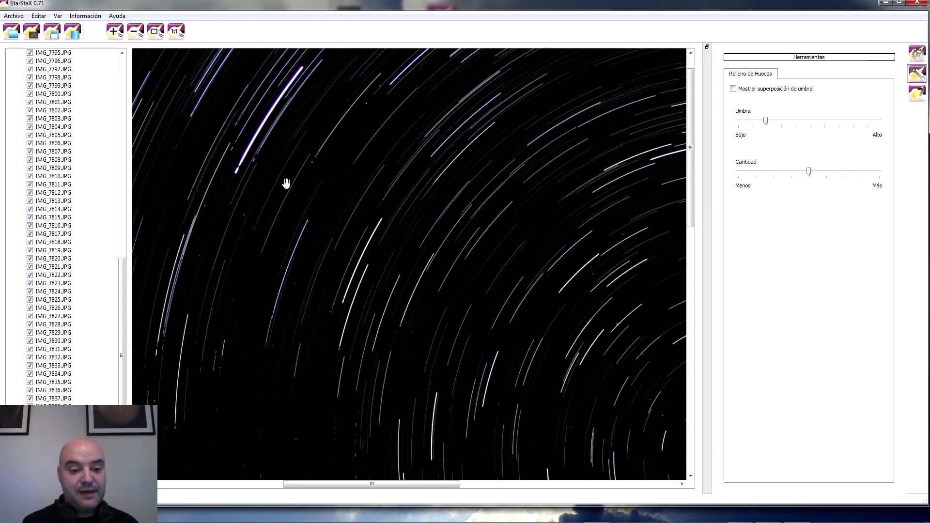
pyautogui.click(137, 35)
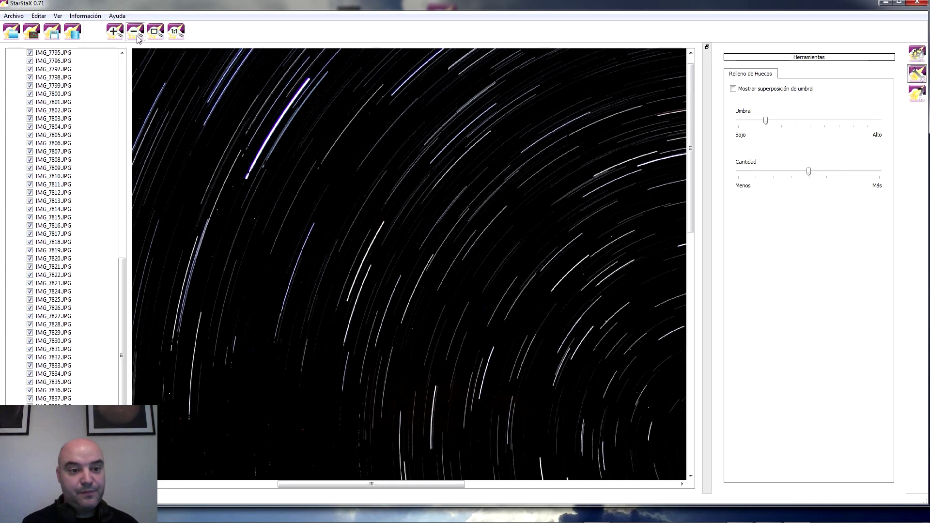
pyautogui.click(137, 35)
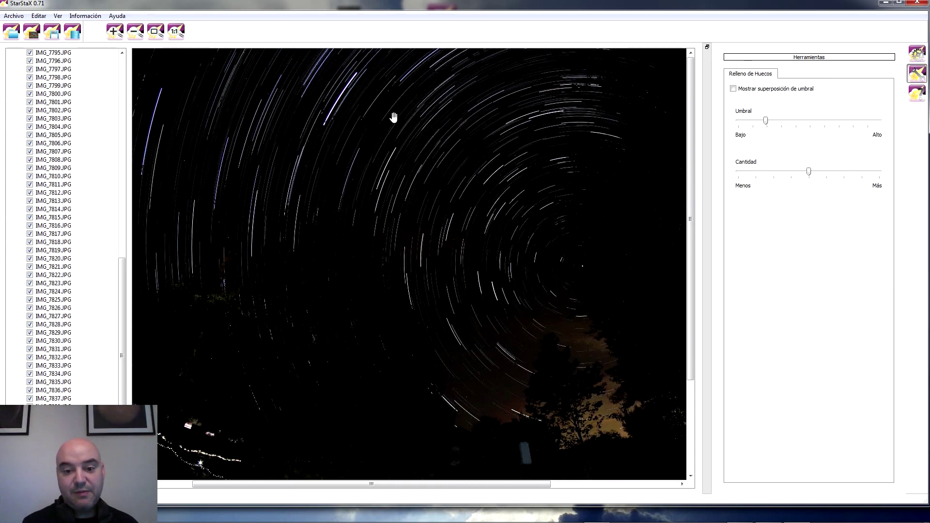
# Step: Set the combination mode to Aclarar, with comet mode about a third of the way from Trazas Cortas and images processed in reverse order
pyautogui.moveTo(394, 117); pyautogui.dragTo(383, 173)
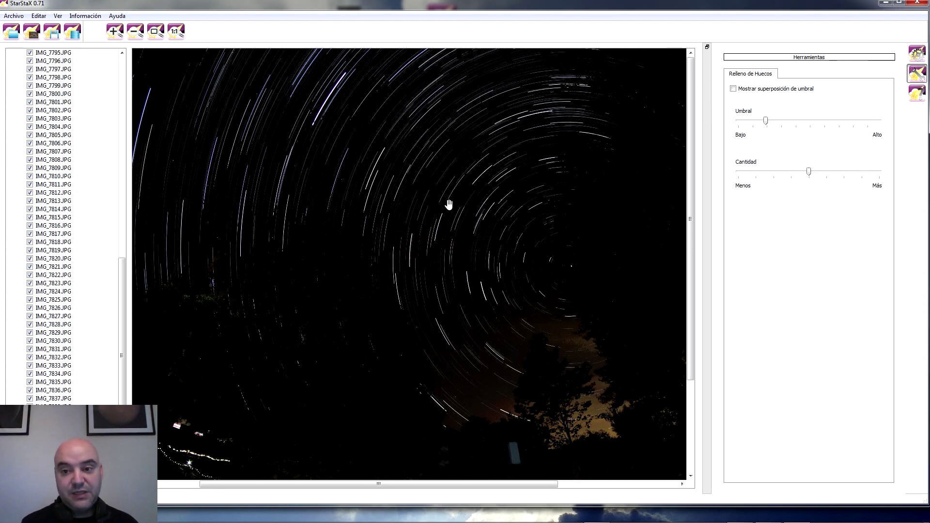
pyautogui.click(923, 50)
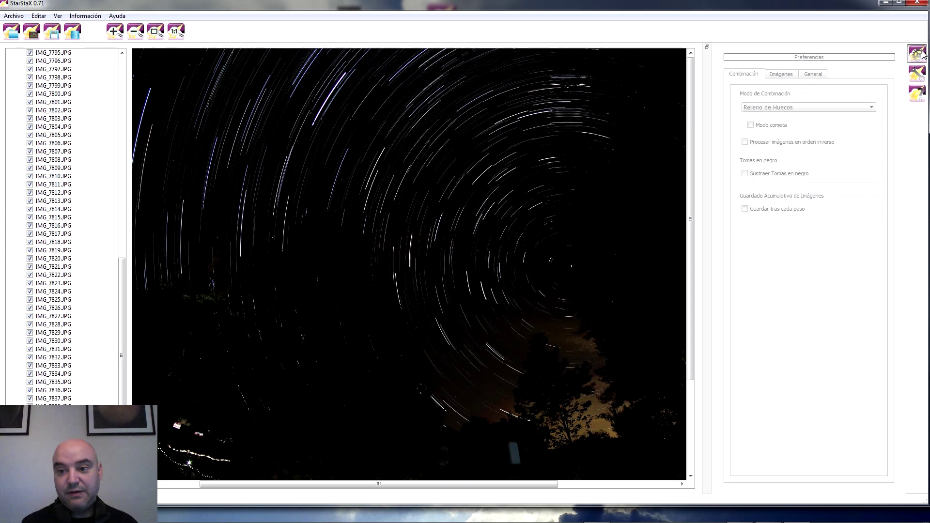
pyautogui.click(771, 108)
pyautogui.click(763, 117)
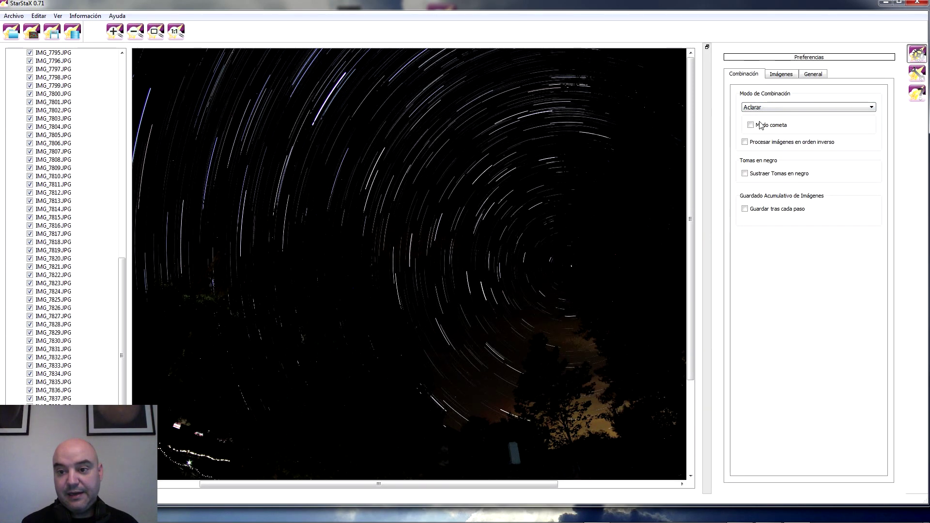
pyautogui.click(768, 127)
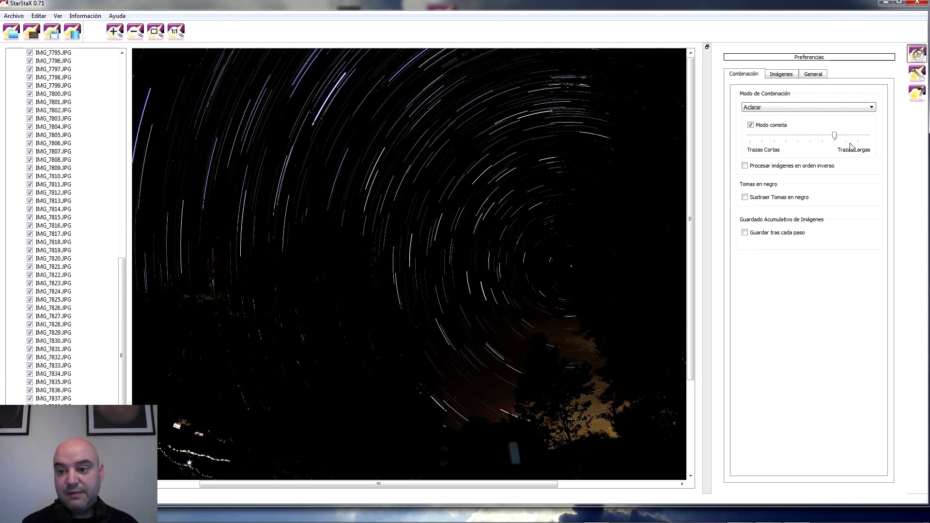
pyautogui.moveTo(835, 140); pyautogui.dragTo(789, 135)
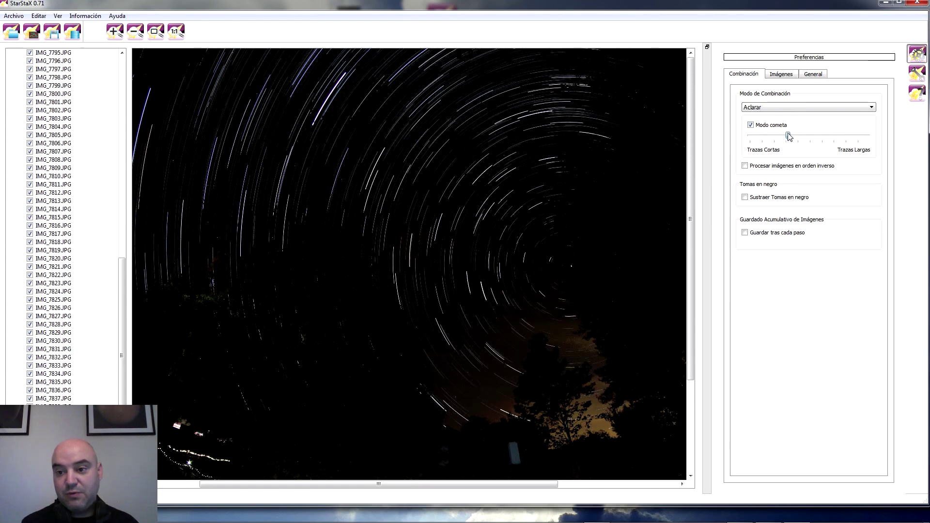
pyautogui.click(782, 167)
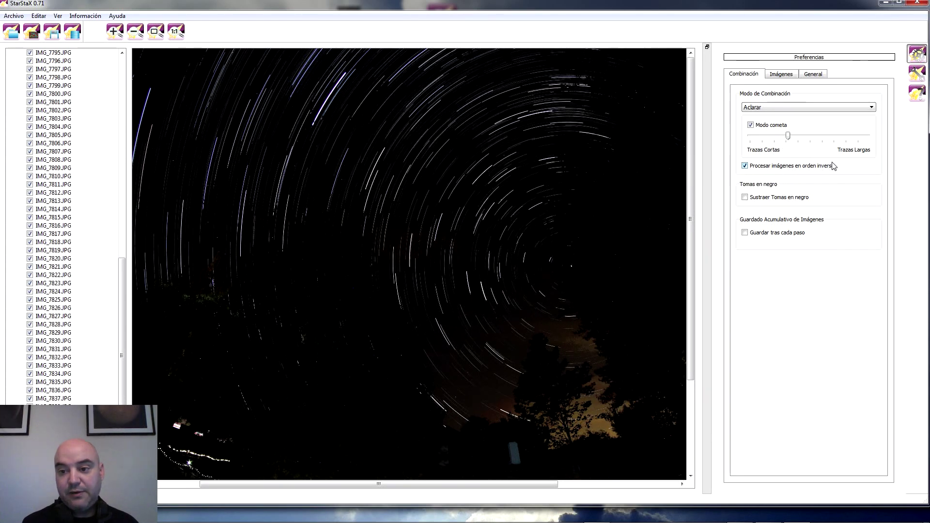
# Step: Combine the input images with the short comet trails and inspect the resulting star trails up close
pyautogui.click(75, 34)
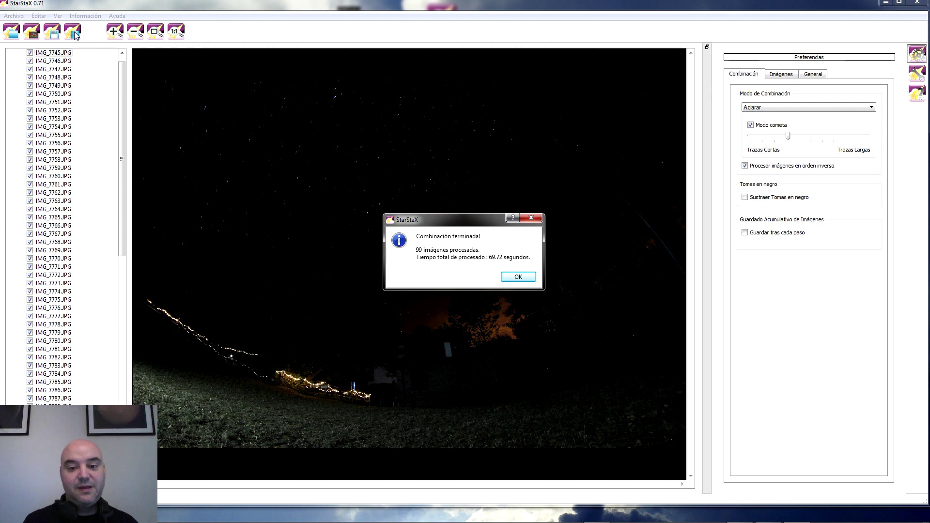
pyautogui.press('Return')
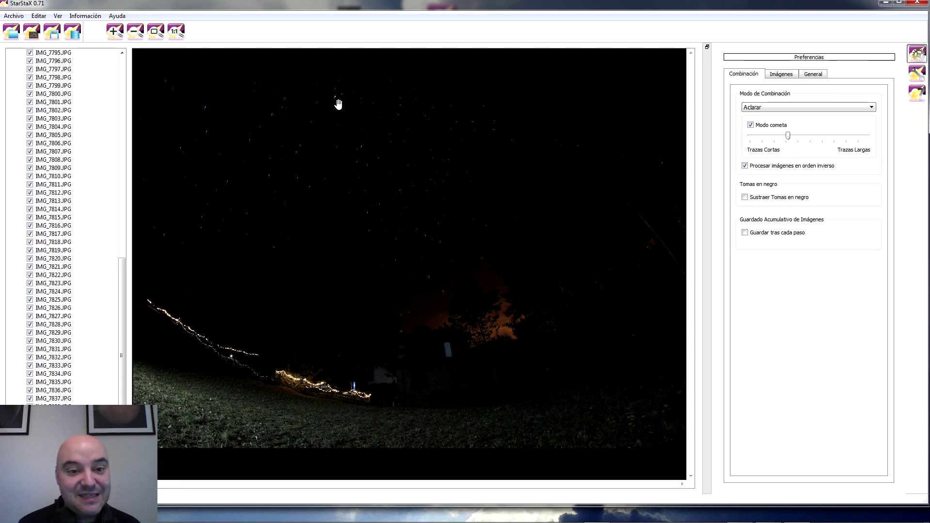
pyautogui.click(115, 32)
pyautogui.click(115, 31)
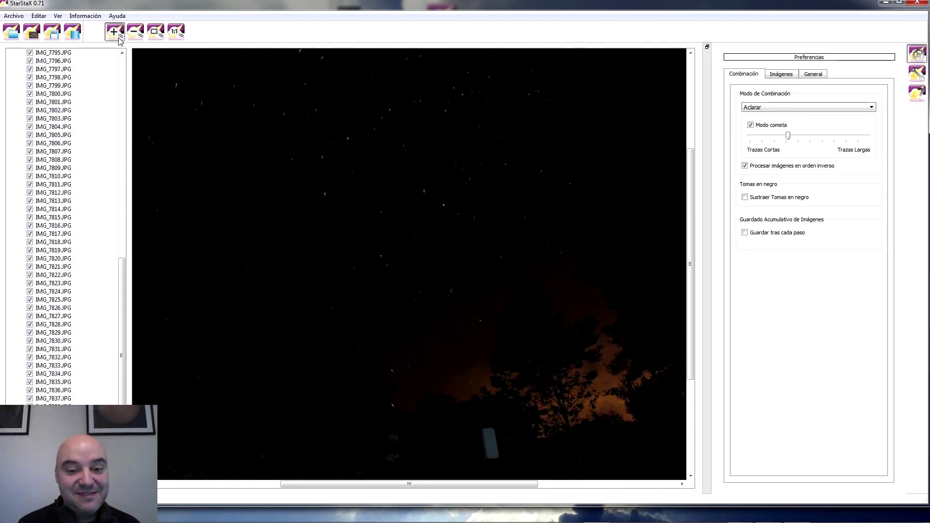
pyautogui.moveTo(477, 232); pyautogui.dragTo(557, 369)
pyautogui.moveTo(467, 202); pyautogui.dragTo(471, 291)
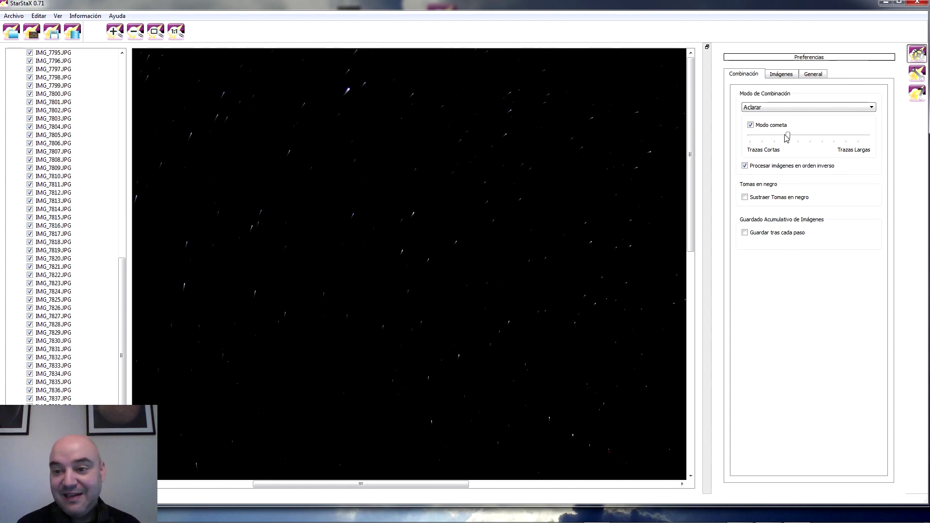
# Step: Combine the images again with comet trails lengthened to about four fifths toward Trazas Largas and reverse-order processing disabled
pyautogui.moveTo(791, 139); pyautogui.dragTo(834, 138)
pyautogui.click(140, 35)
pyautogui.click(139, 35)
pyautogui.click(140, 35)
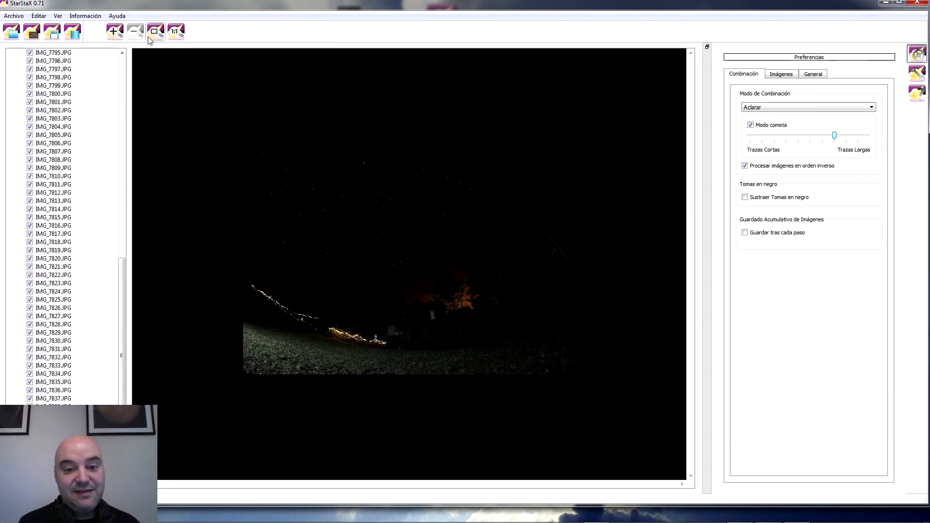
pyautogui.click(115, 34)
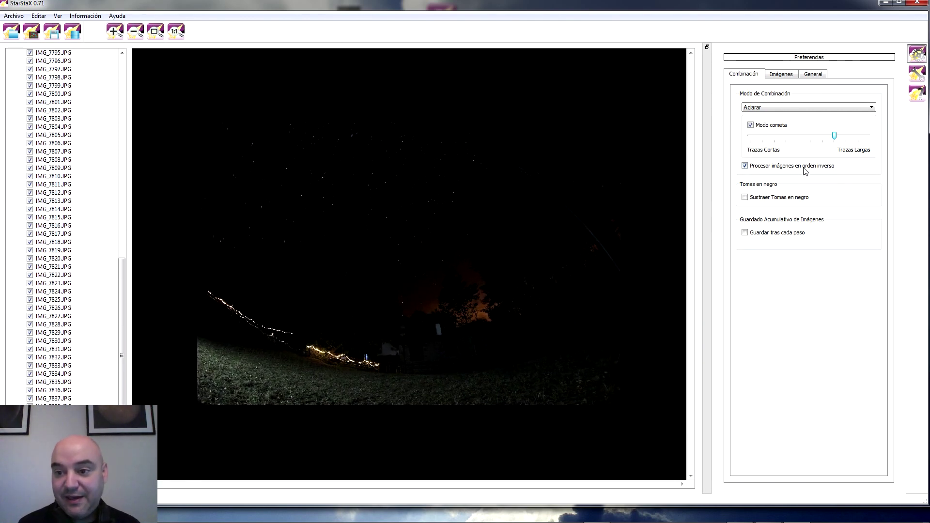
pyautogui.click(755, 167)
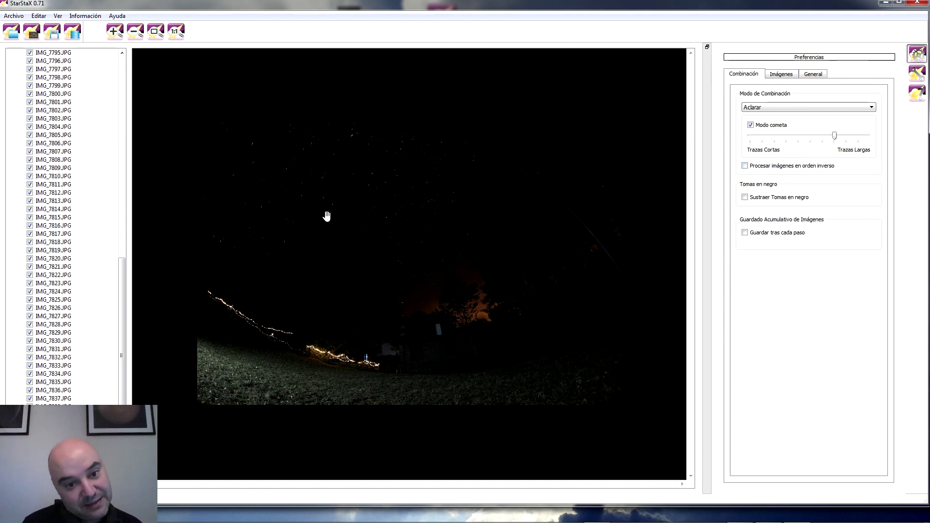
pyautogui.moveTo(833, 136); pyautogui.dragTo(846, 136)
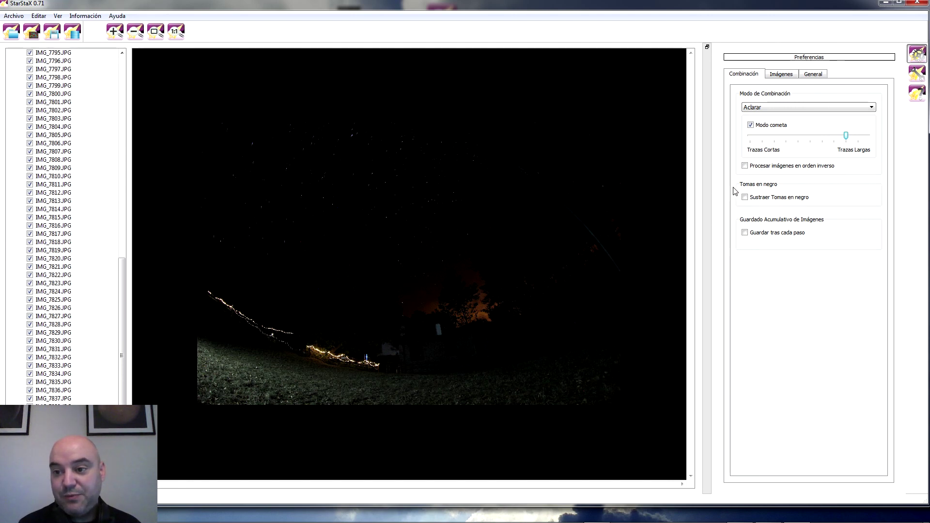
pyautogui.click(73, 37)
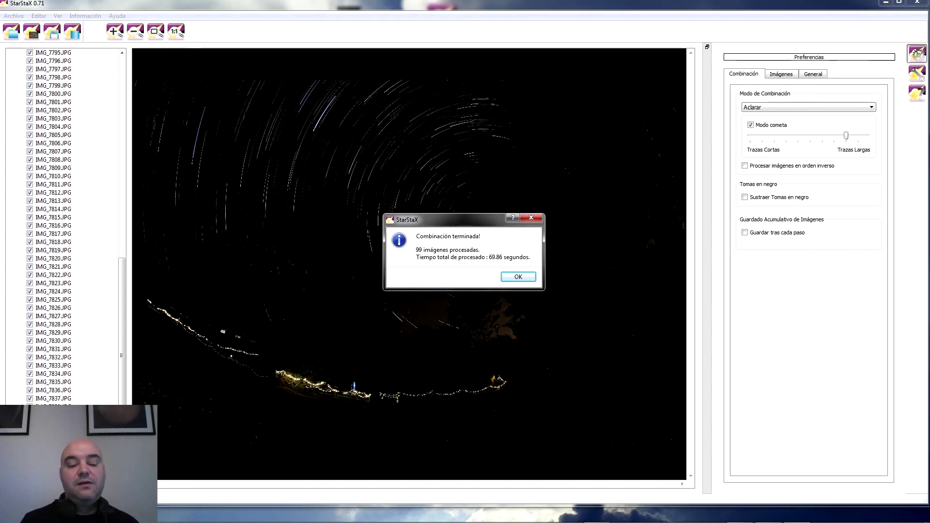
pyautogui.press('Return')
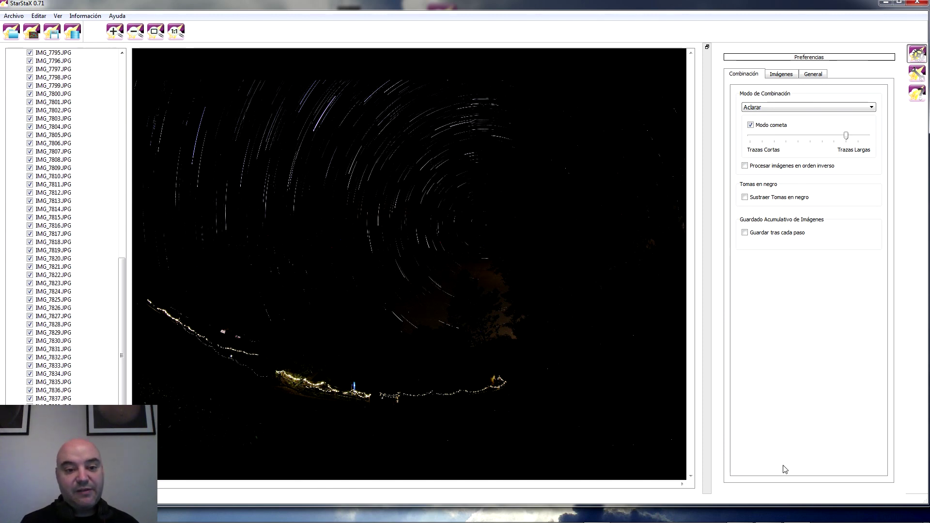
# Step: Examine the longer comet-style star trails up close, checking how they fade, and return to a wider view
pyautogui.click(114, 32)
pyautogui.click(114, 32)
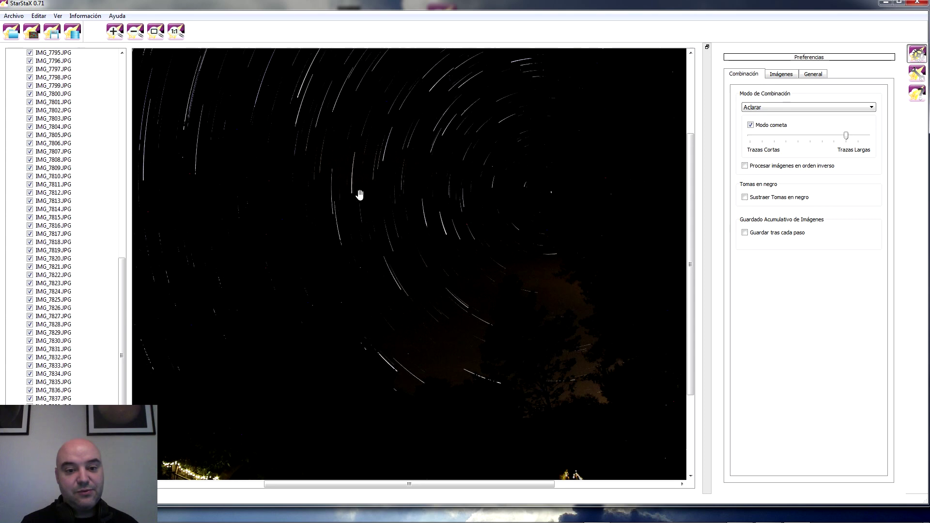
pyautogui.moveTo(359, 176); pyautogui.dragTo(372, 254)
pyautogui.click(114, 32)
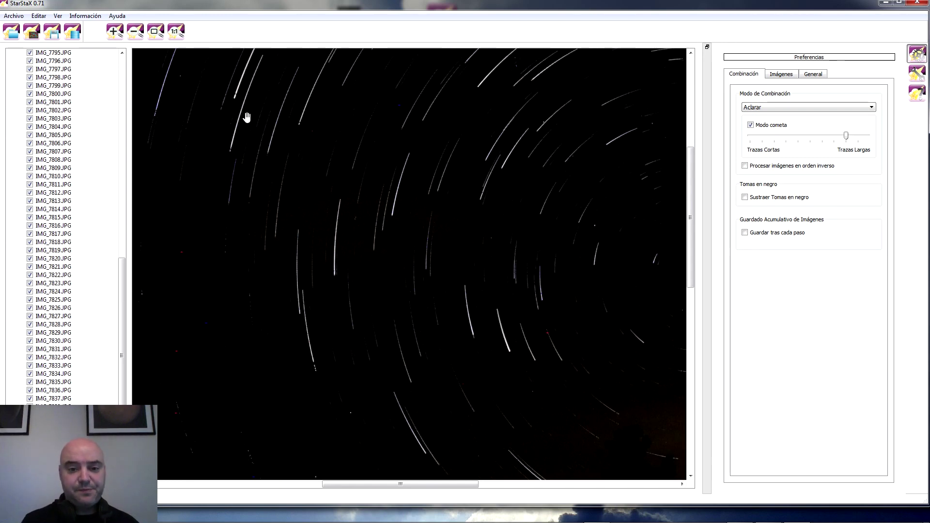
pyautogui.click(135, 39)
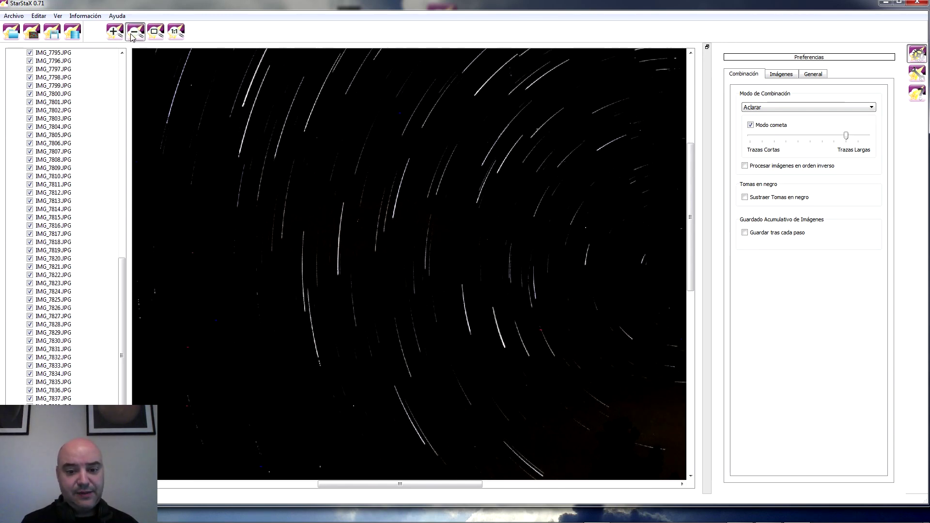
pyautogui.click(133, 38)
pyautogui.click(133, 37)
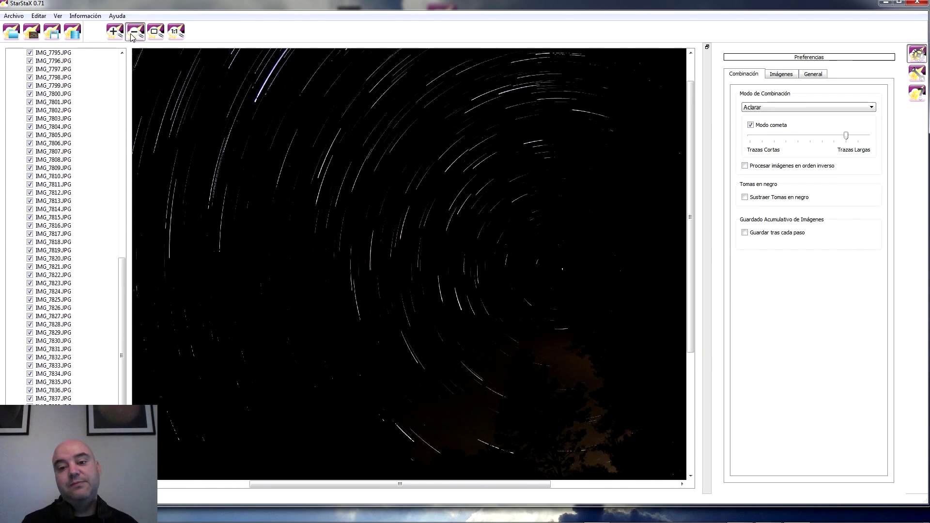
pyautogui.click(135, 35)
pyautogui.click(135, 36)
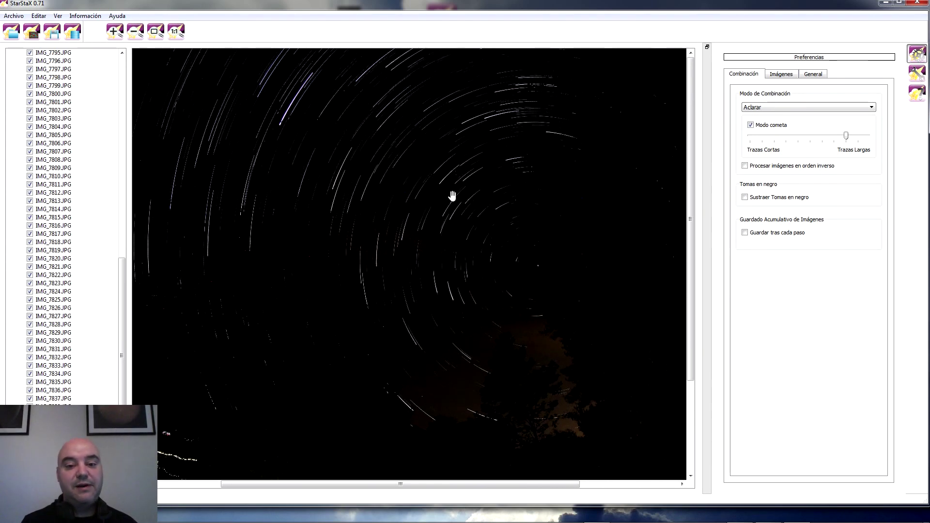